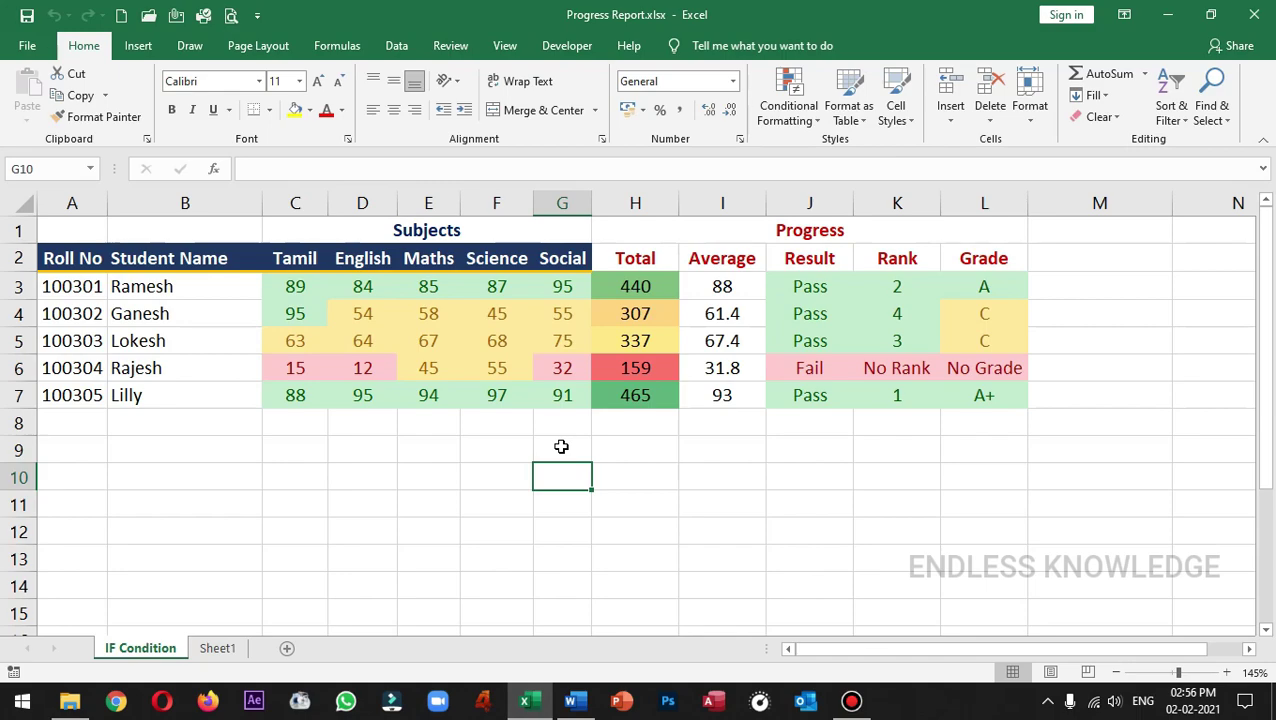
Collapse the ribbon with Ctrl+Shift+F1, briefly show it again, then restore the full ribbon.
key(ctrl+shift+F1)
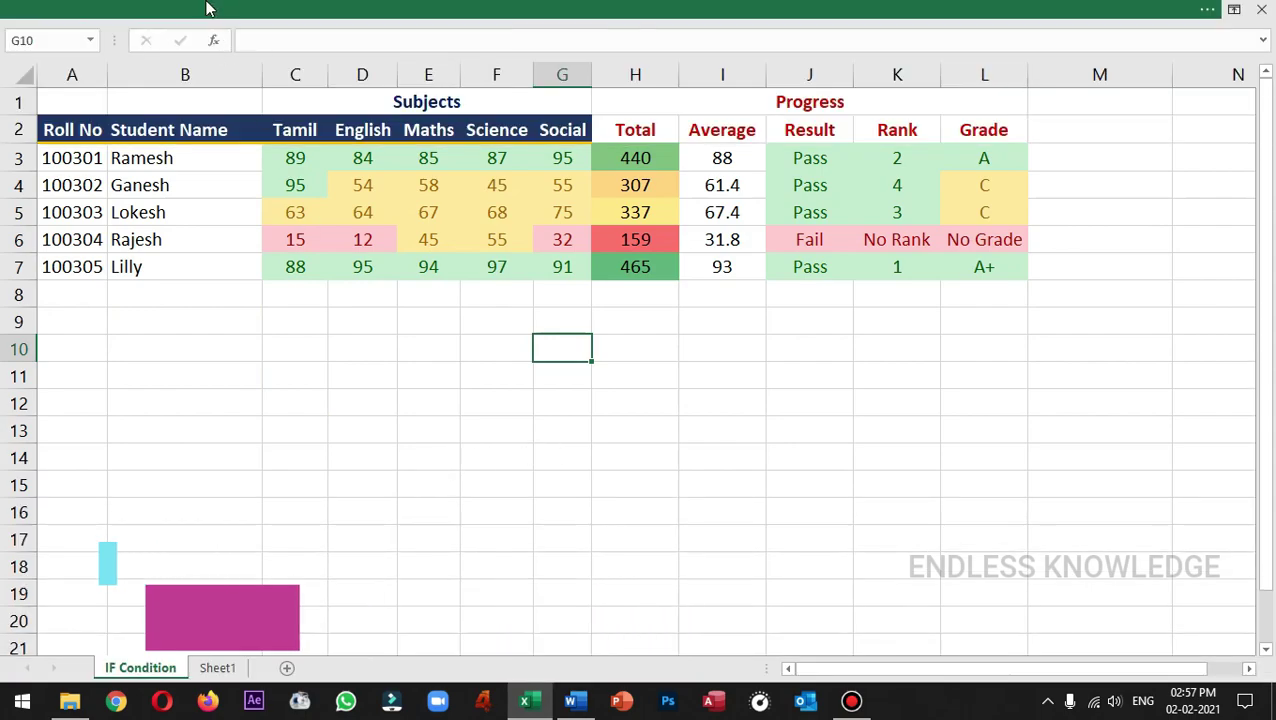
click(228, 8)
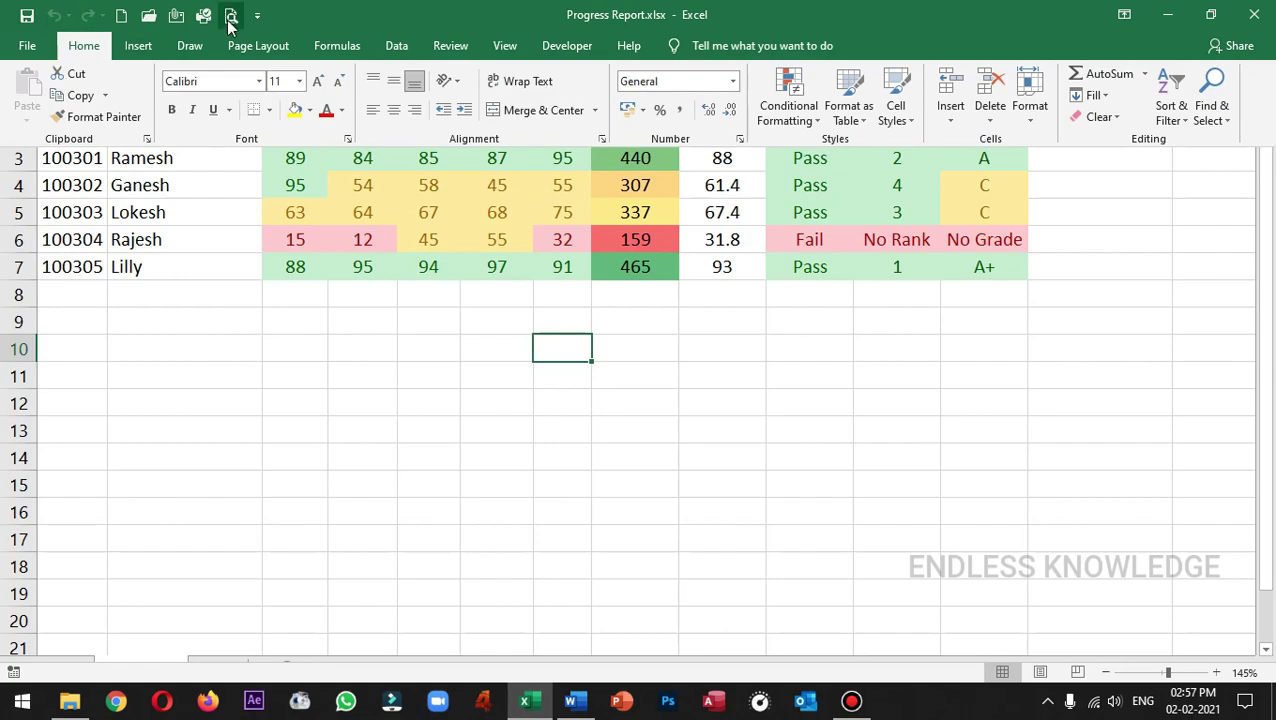
click(383, 363)
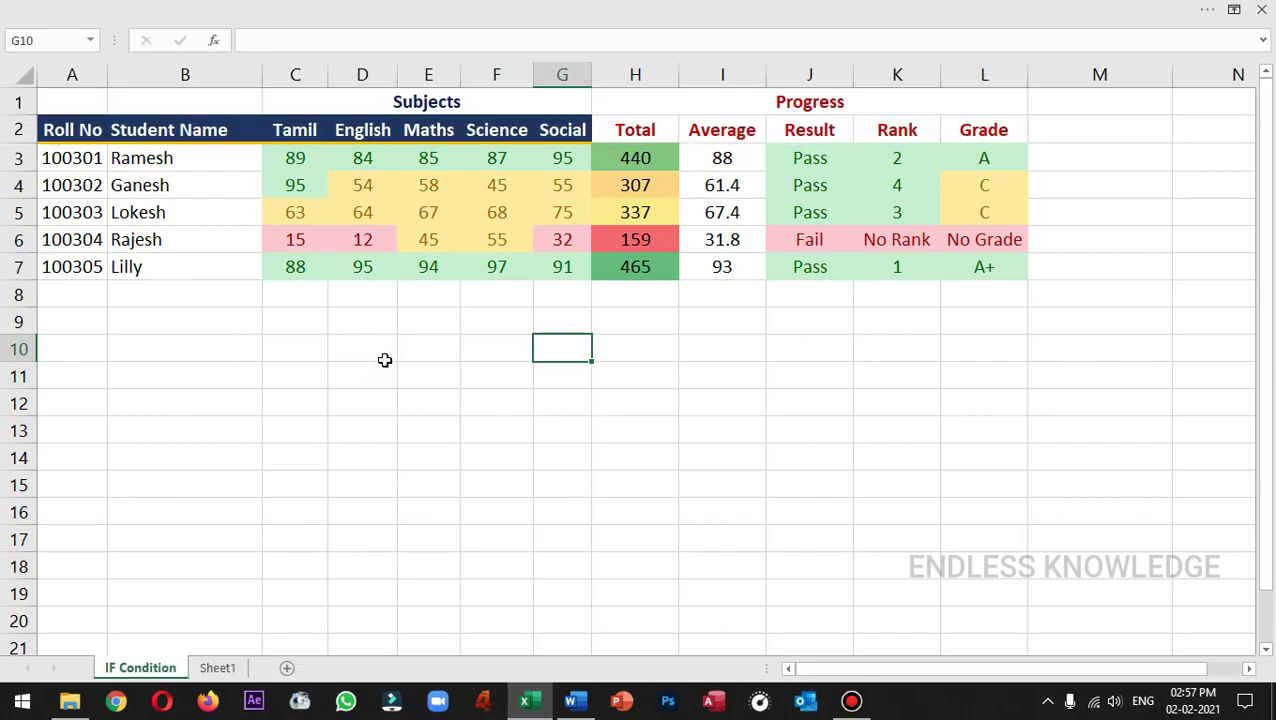
key(ctrl+shift+F1)
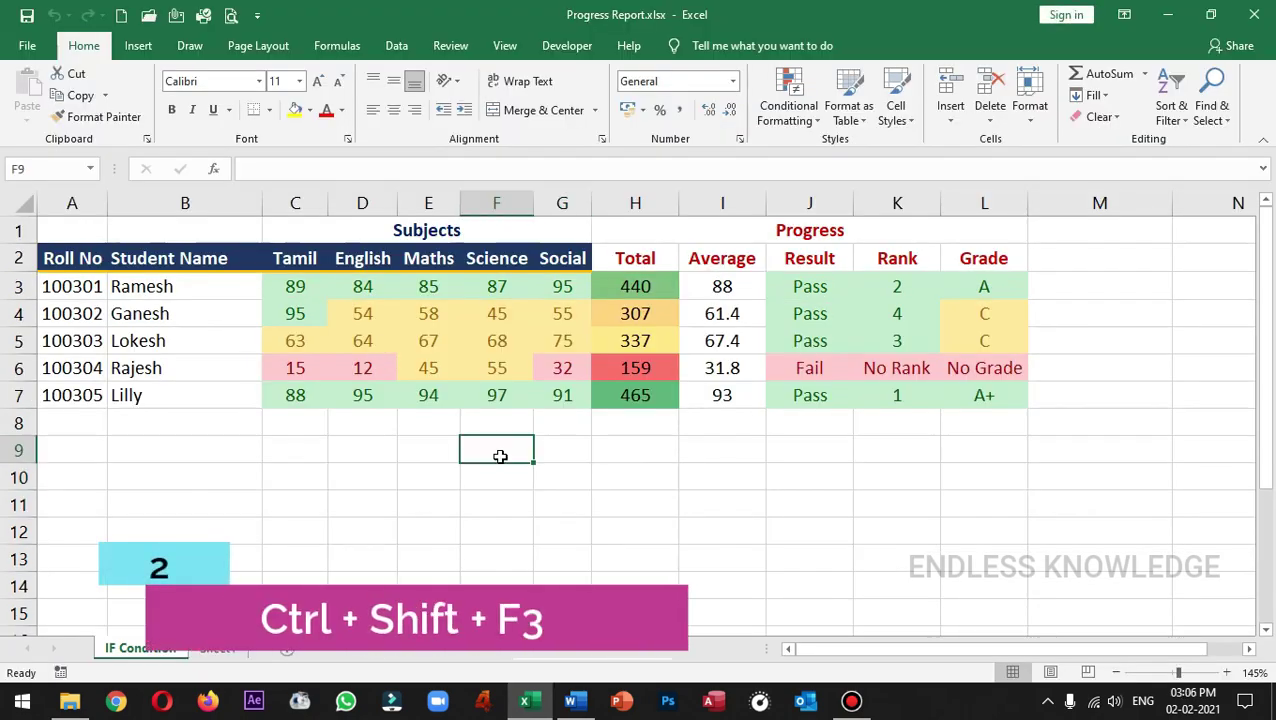
On the Formulas tab, select B3:G3 and open Create Names from Selection using the left column.
click(337, 45)
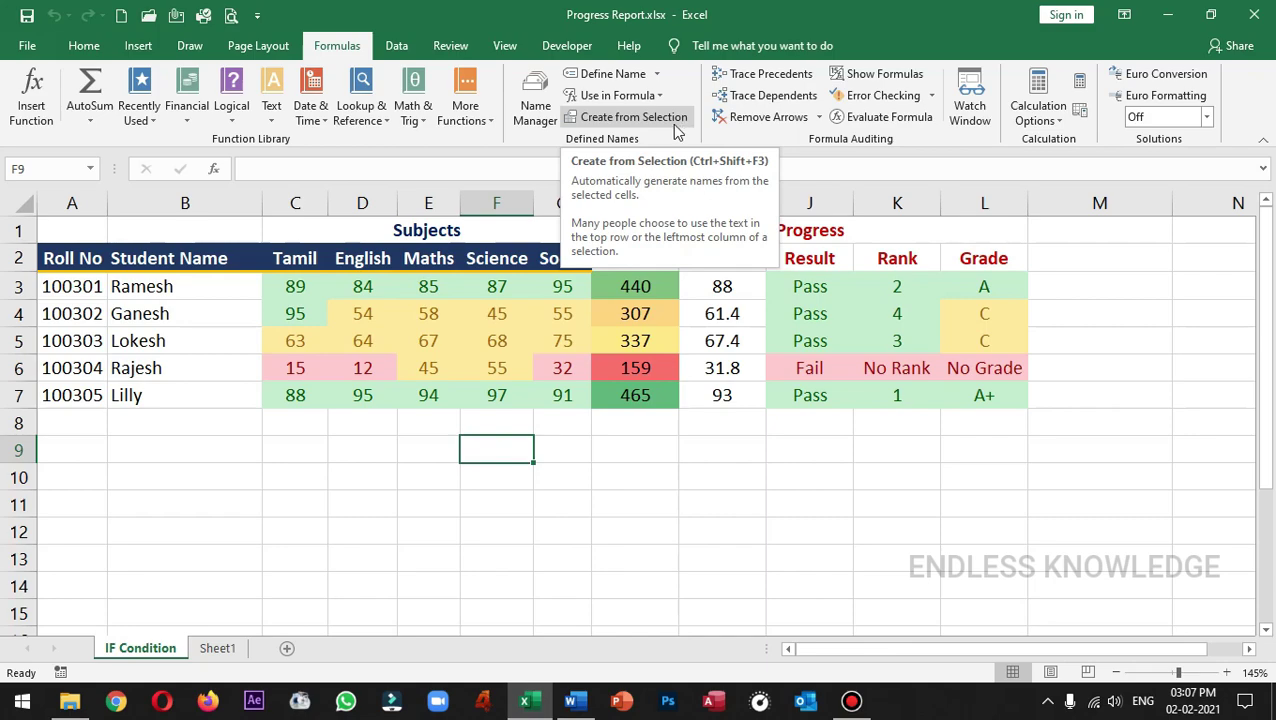
key(Up)
key(Right)
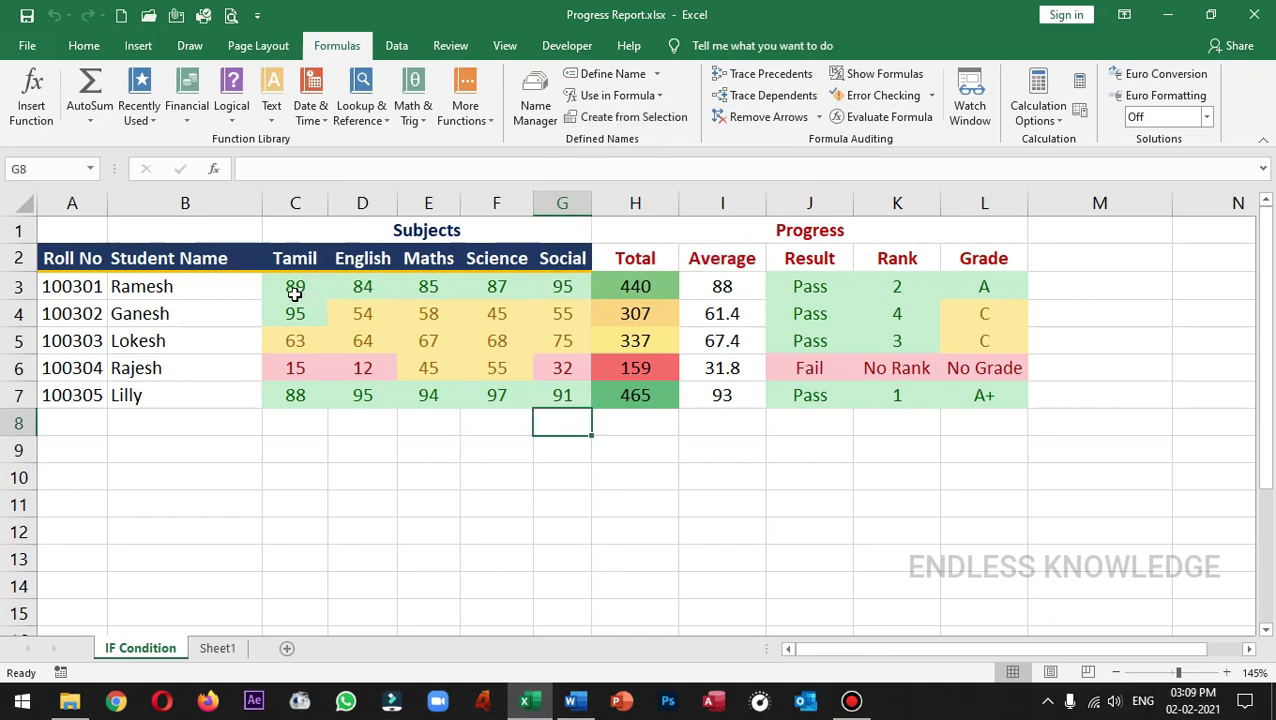
drag(295, 287, 543, 286)
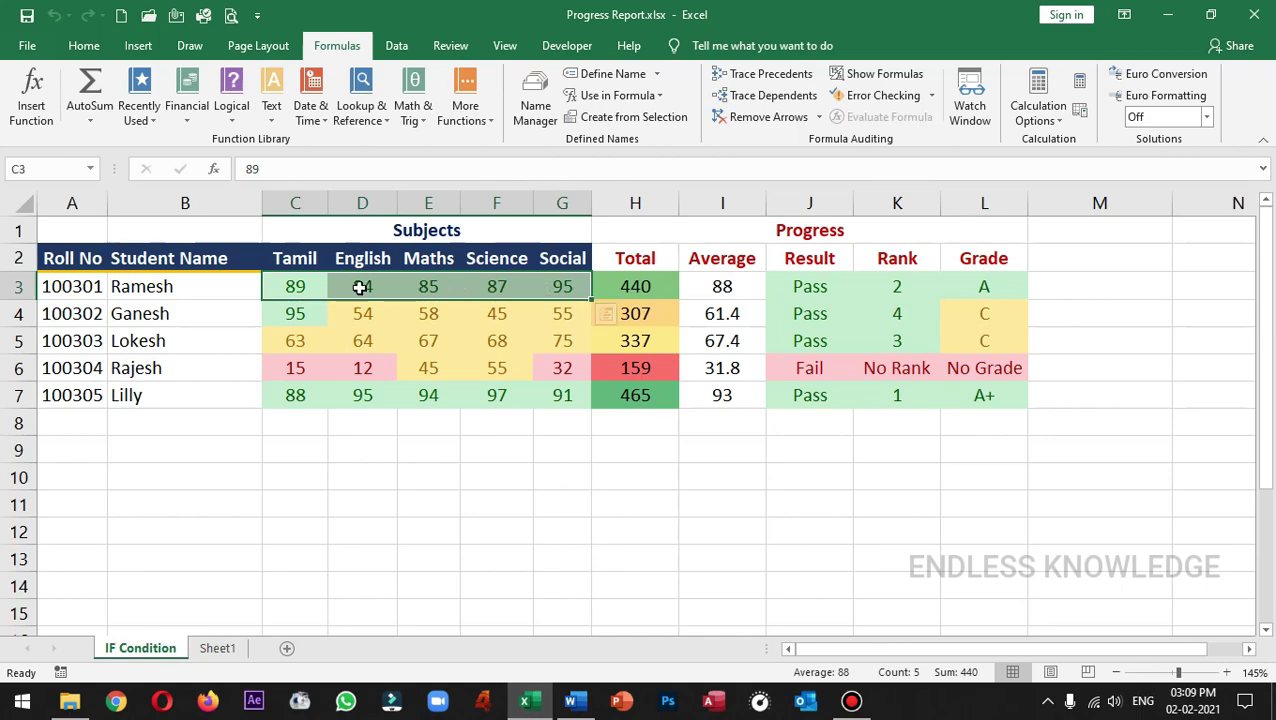
click(223, 288)
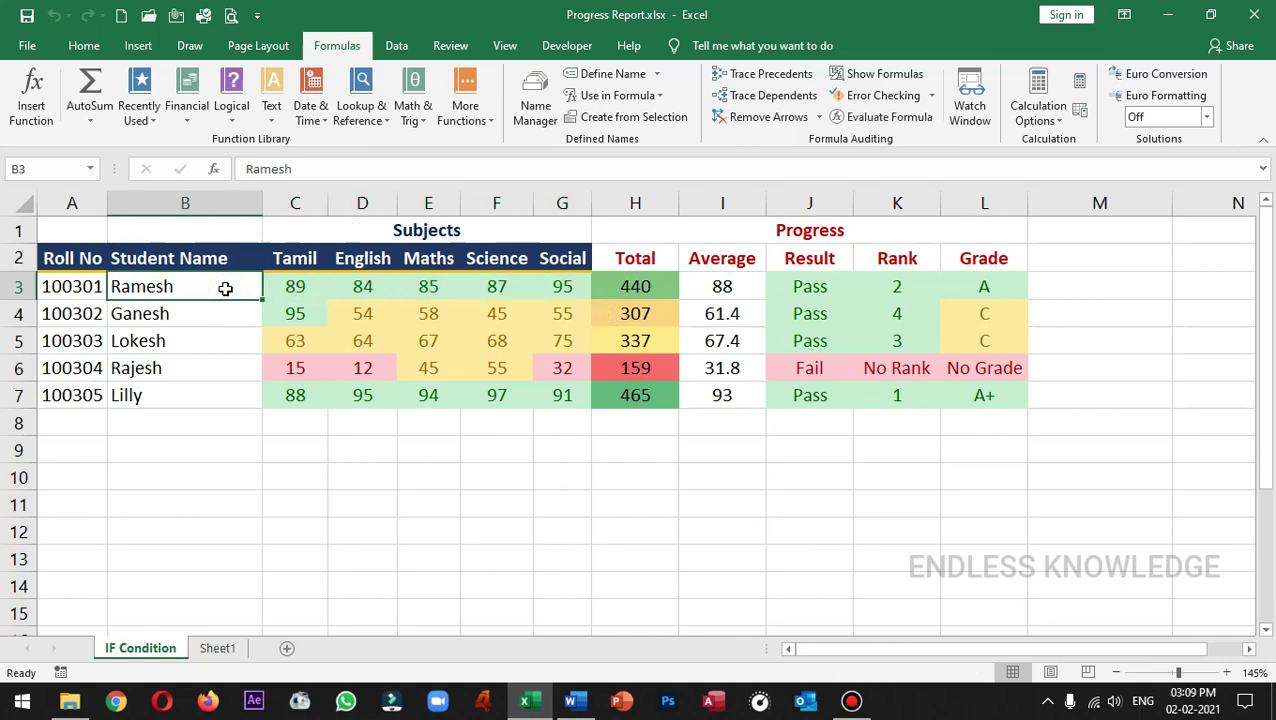
drag(320, 285, 551, 281)
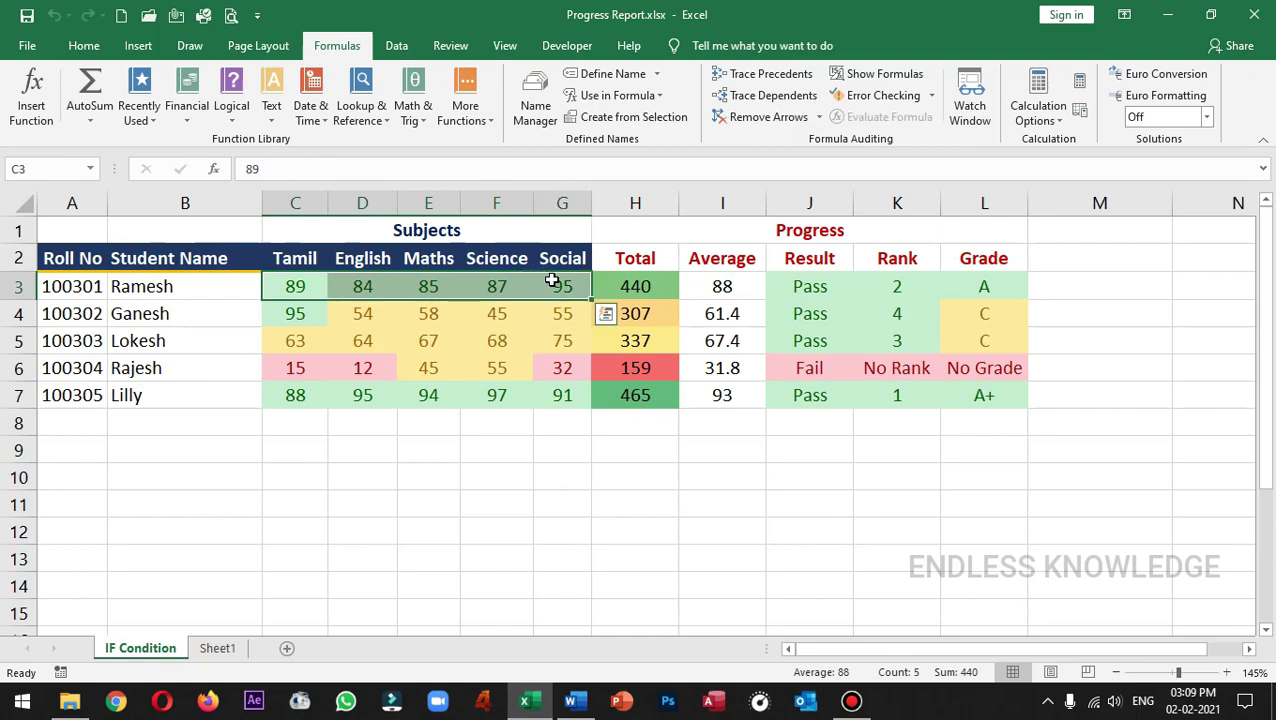
drag(290, 285, 551, 287)
drag(293, 285, 553, 285)
click(423, 312)
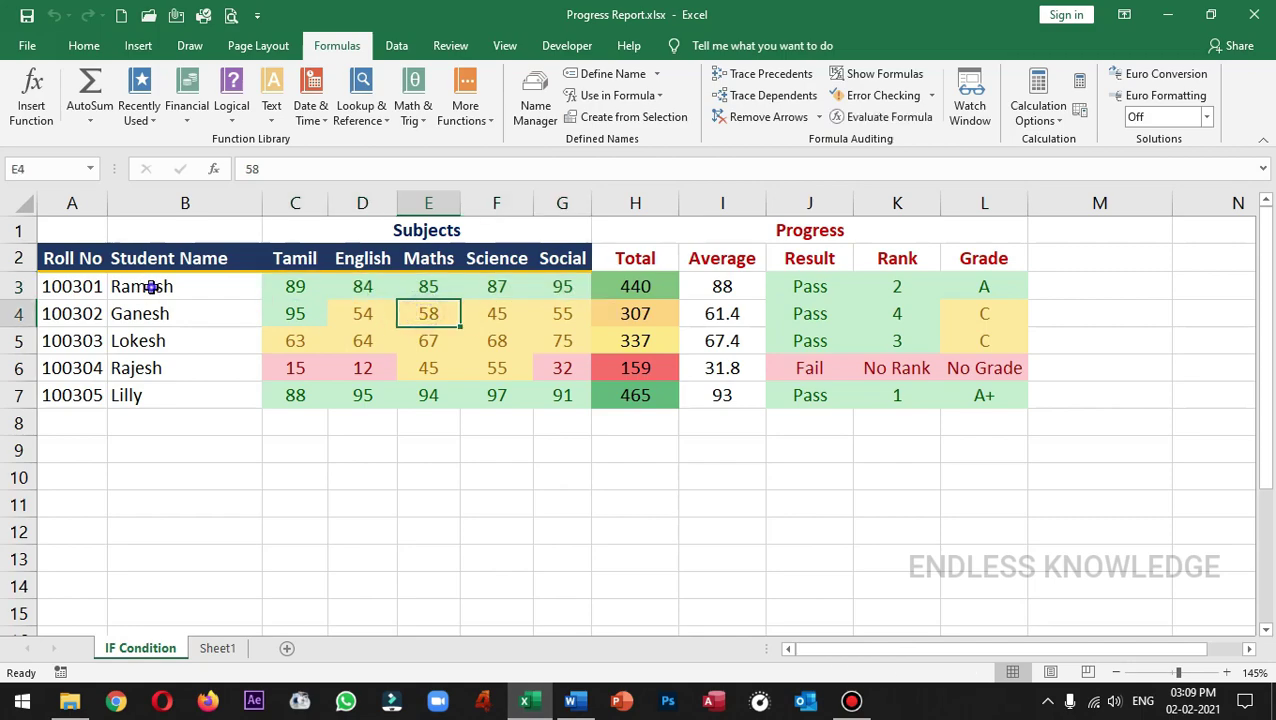
drag(151, 287, 537, 286)
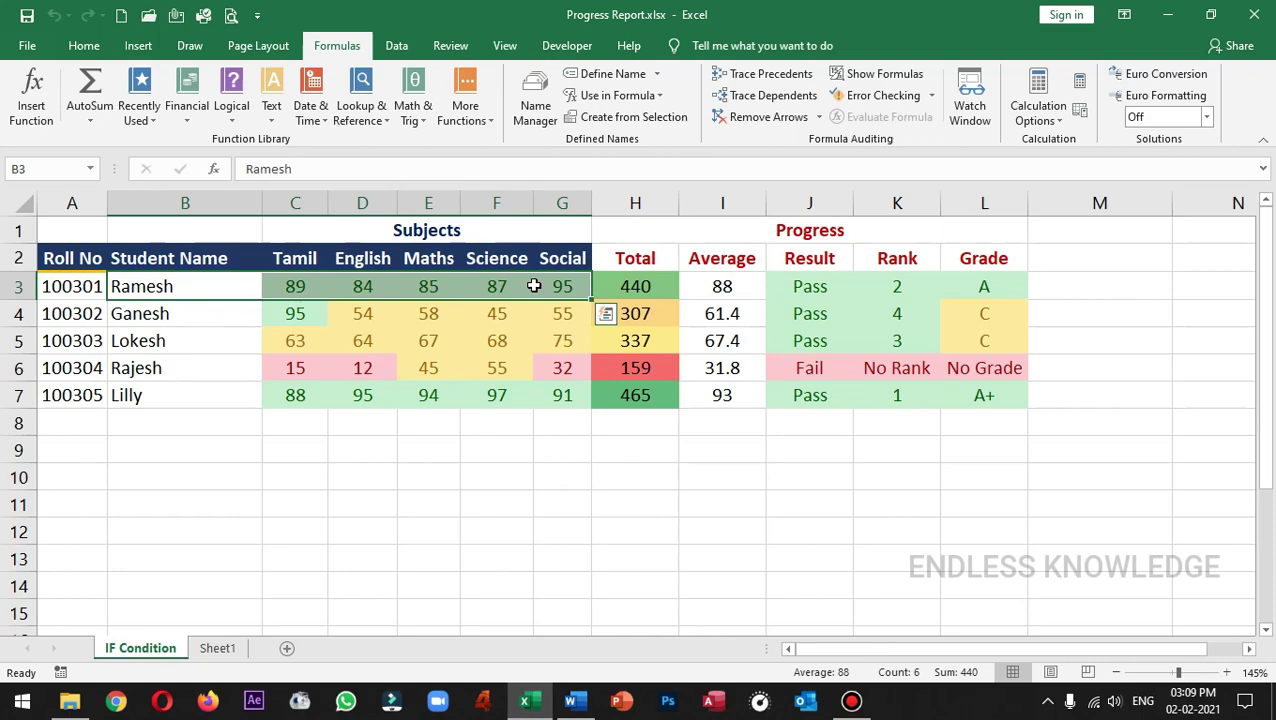
key(ctrl+shift+F3)
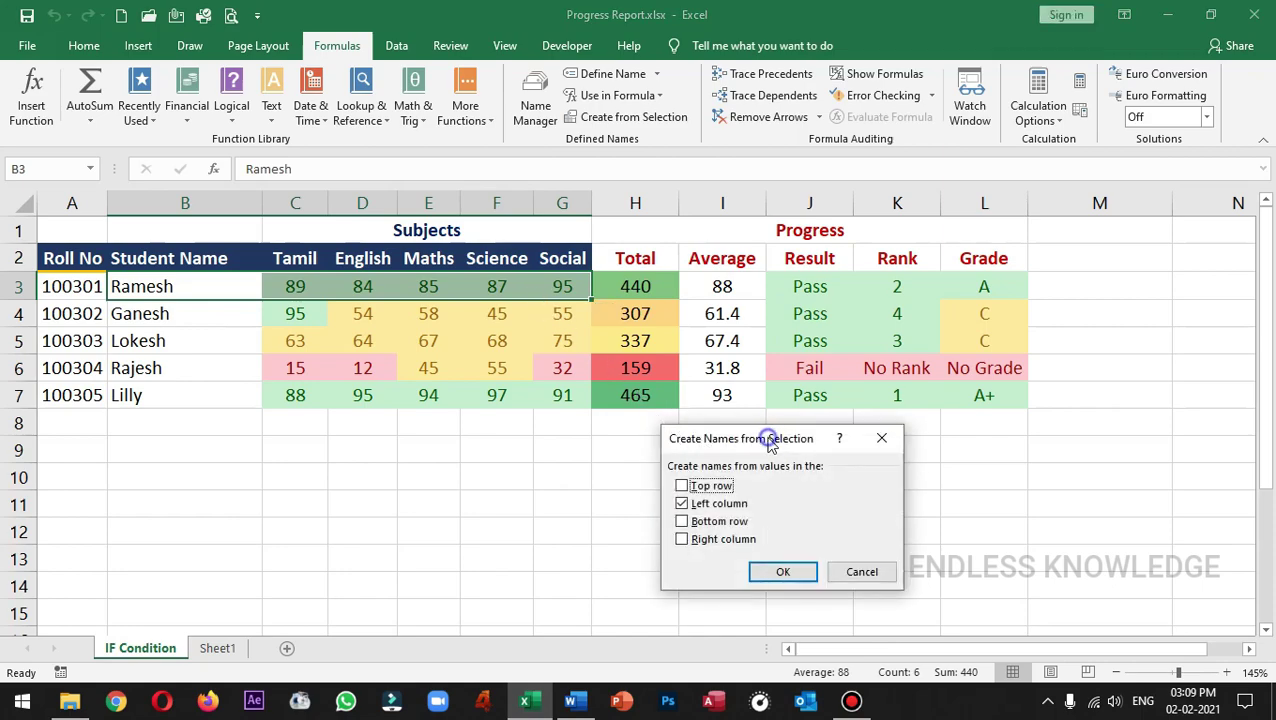
Create the name for C3:G3 from the student name in the left column.
drag(763, 441, 732, 442)
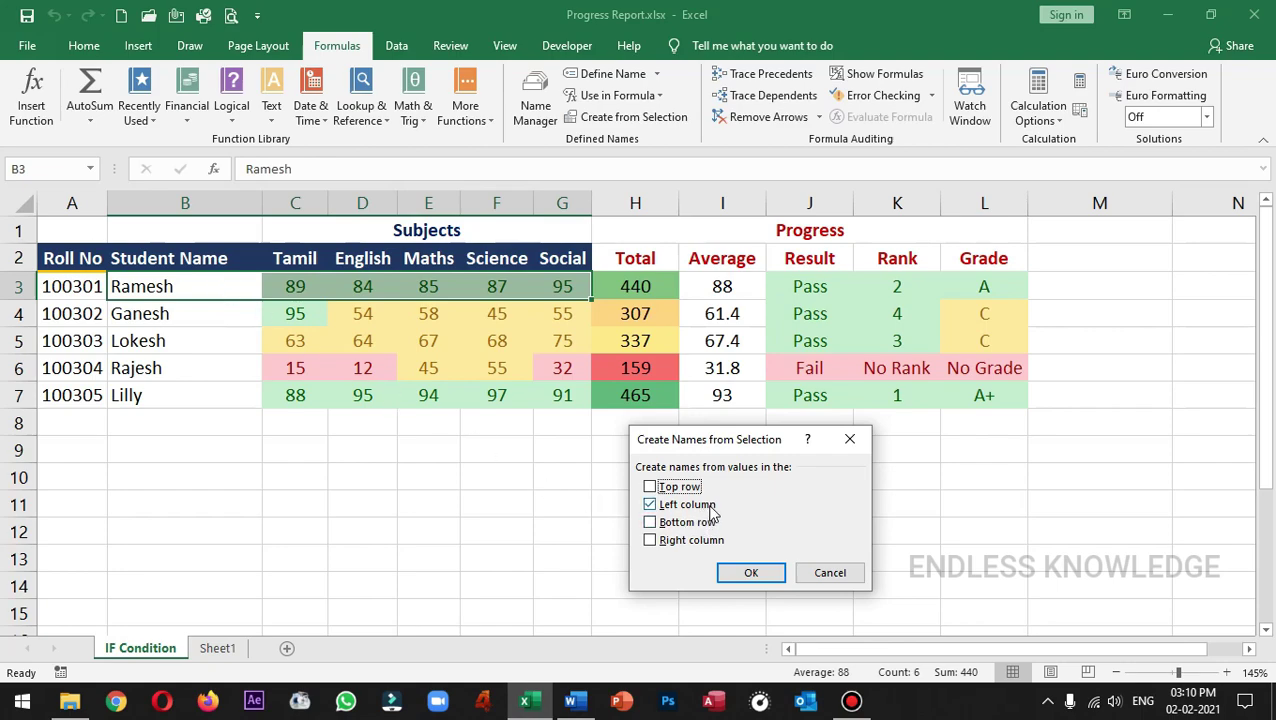
click(751, 572)
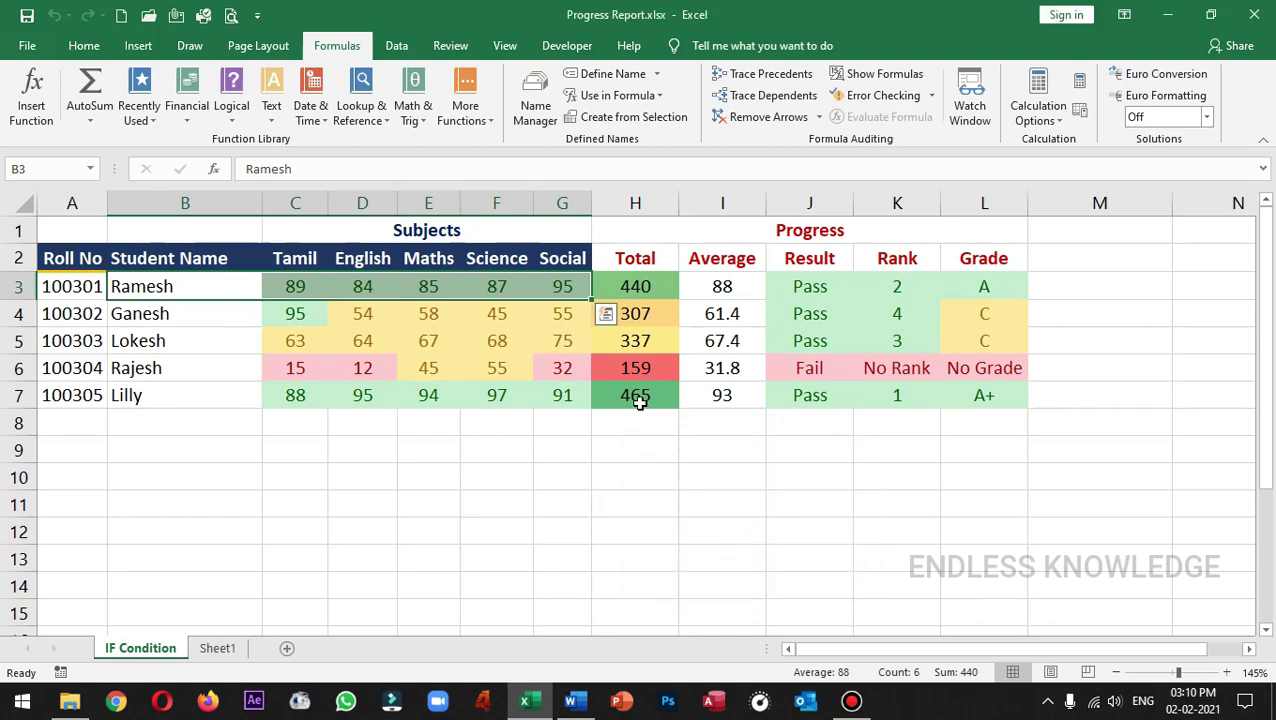
click(566, 420)
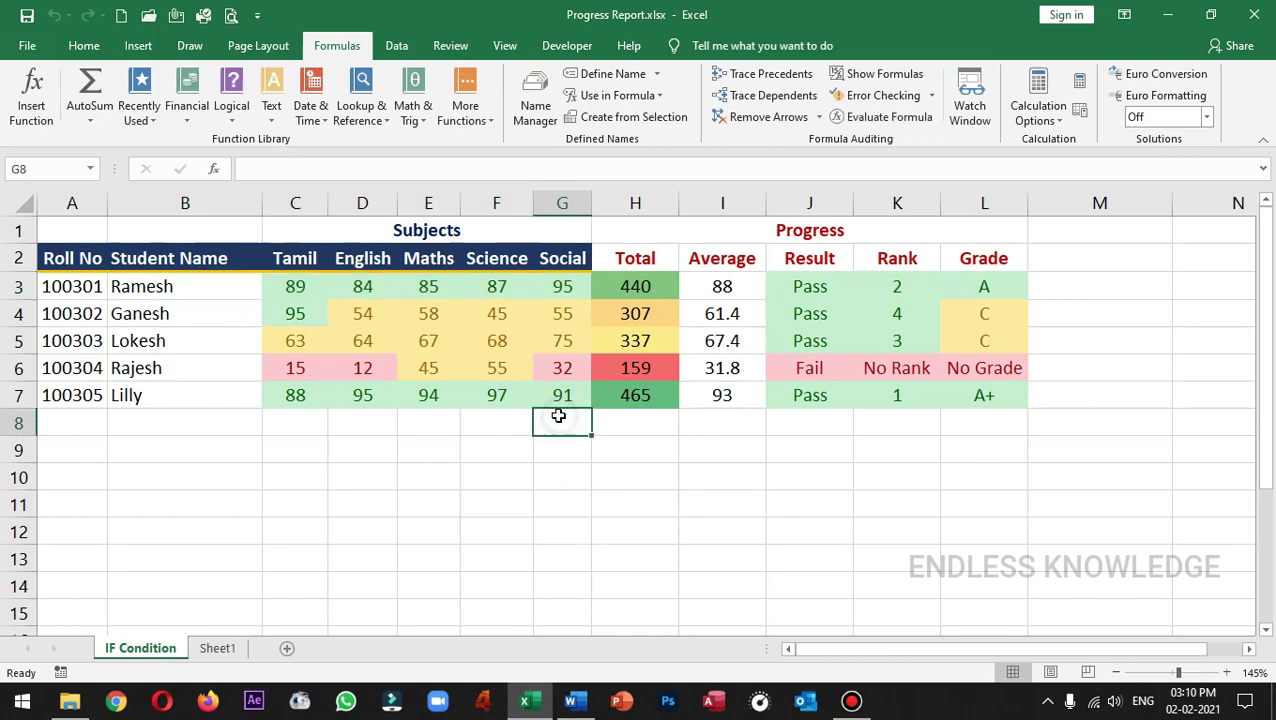
Confirm in Name Manager that the new name refers to $C$3:$G$3, then select H3.
click(536, 104)
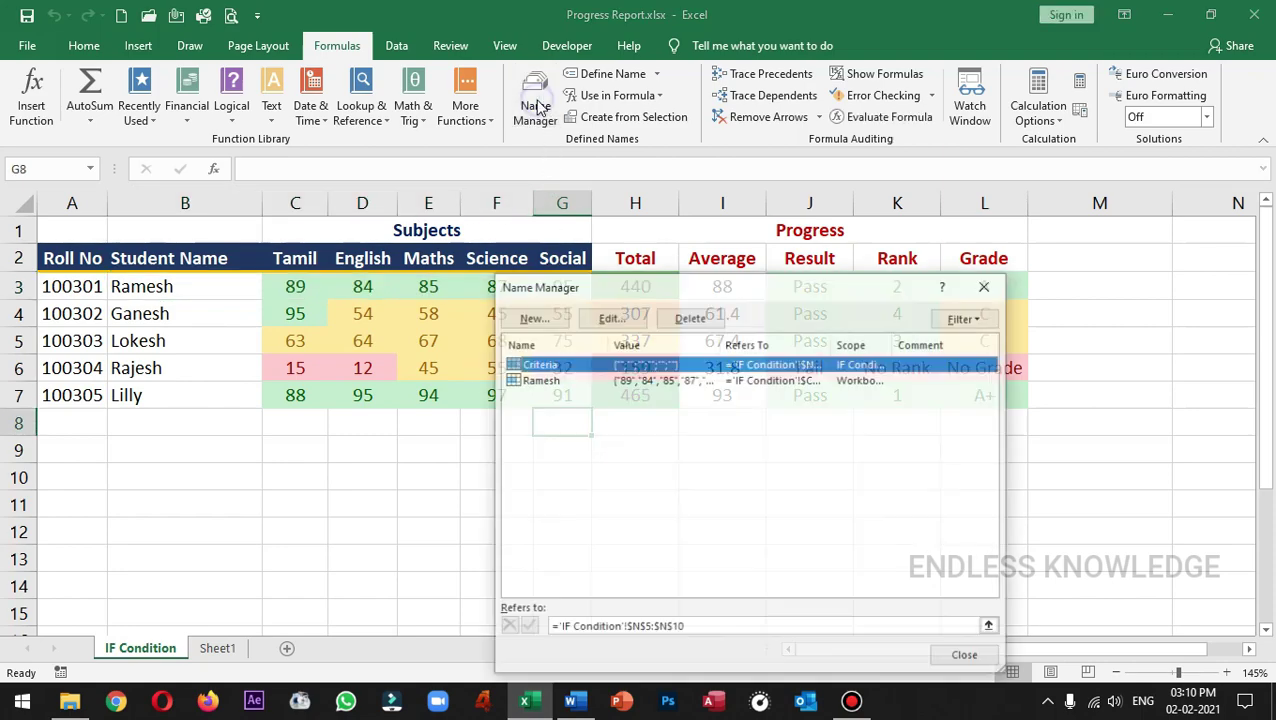
click(540, 382)
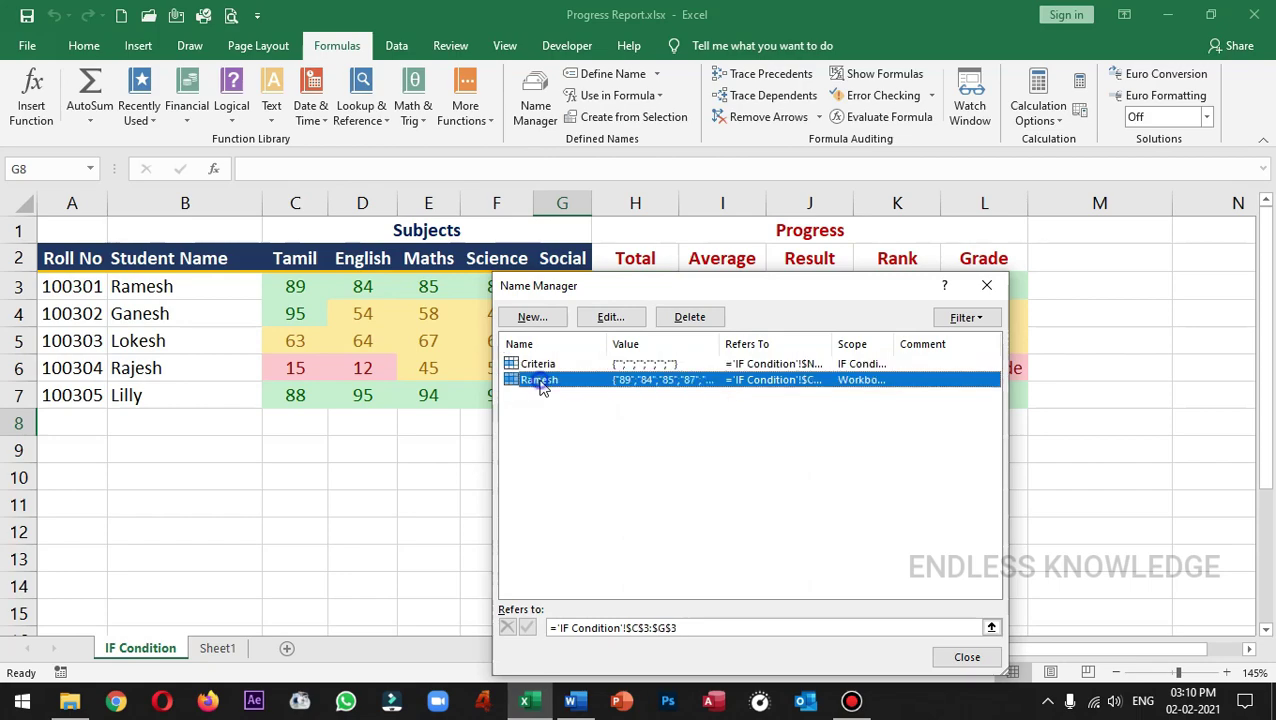
click(964, 656)
click(636, 372)
click(659, 285)
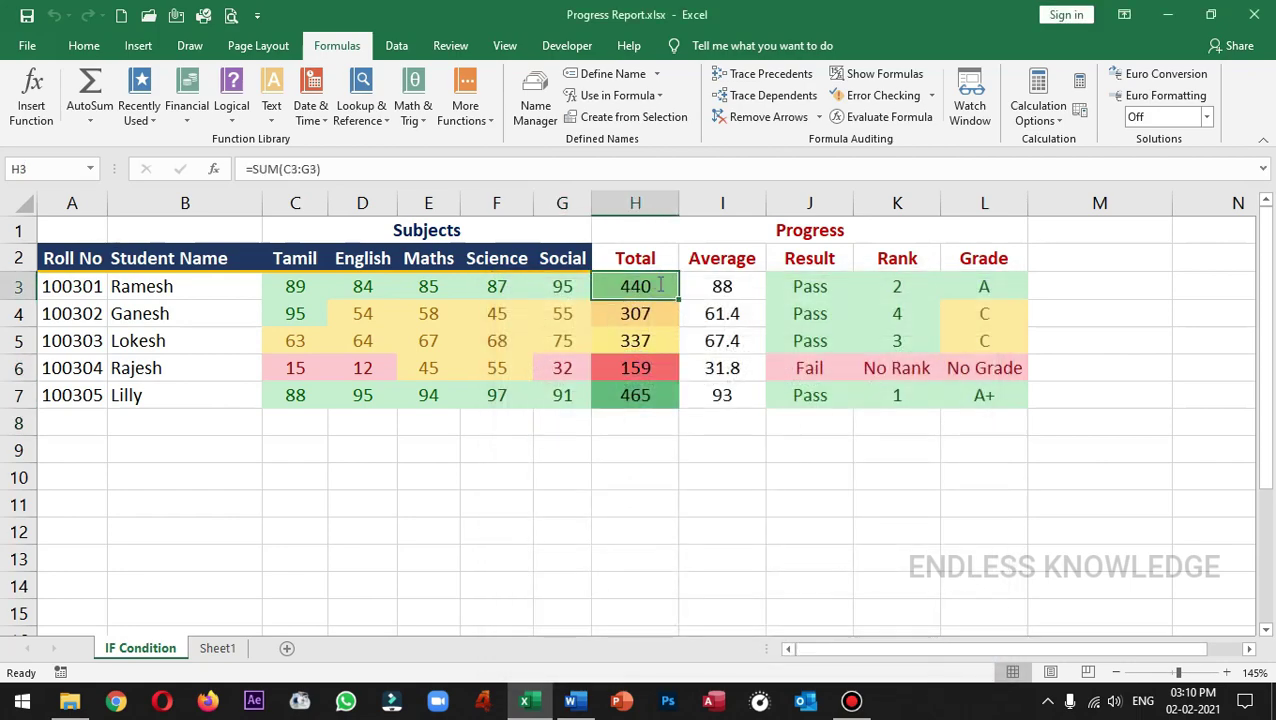
Enter =SUM(ramesh) in H3 to total the first student's named marks.
text(=sum()
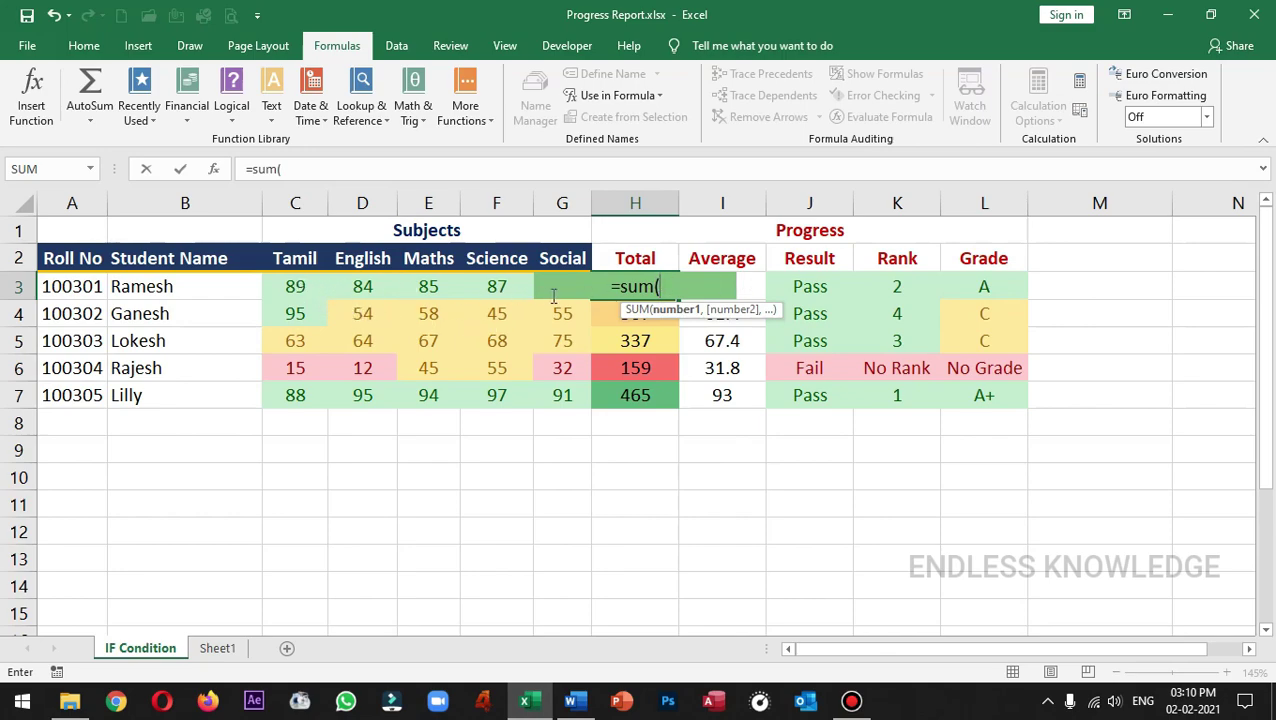
text(ramesh)
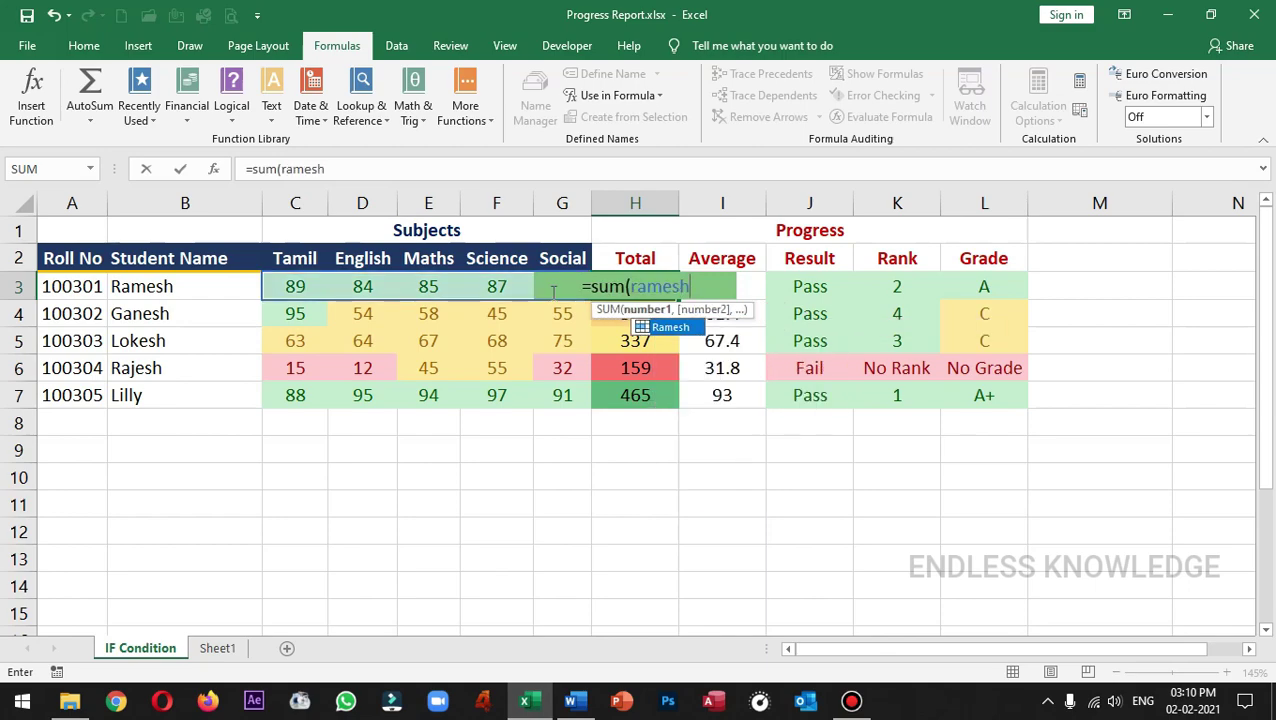
text())
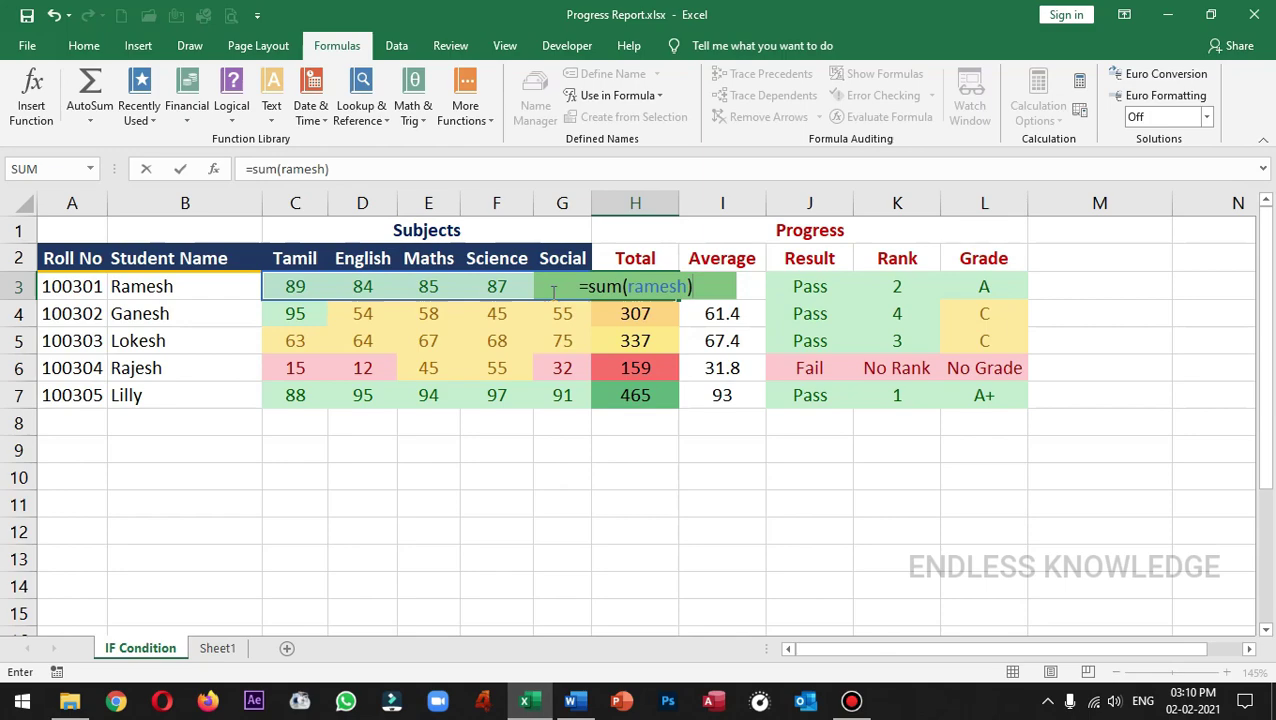
key(Return)
Enter =AVERAGE(ramesh) in H11 for the first student's average mark.
click(632, 497)
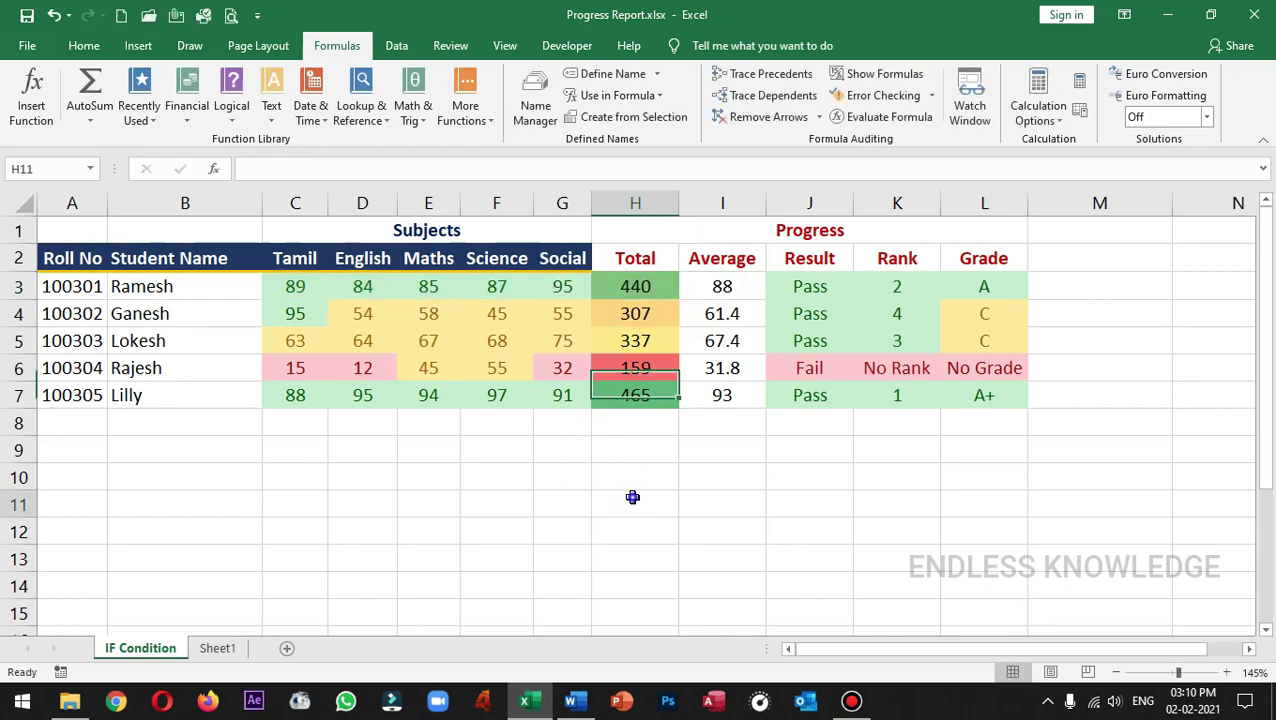
text(=averag)
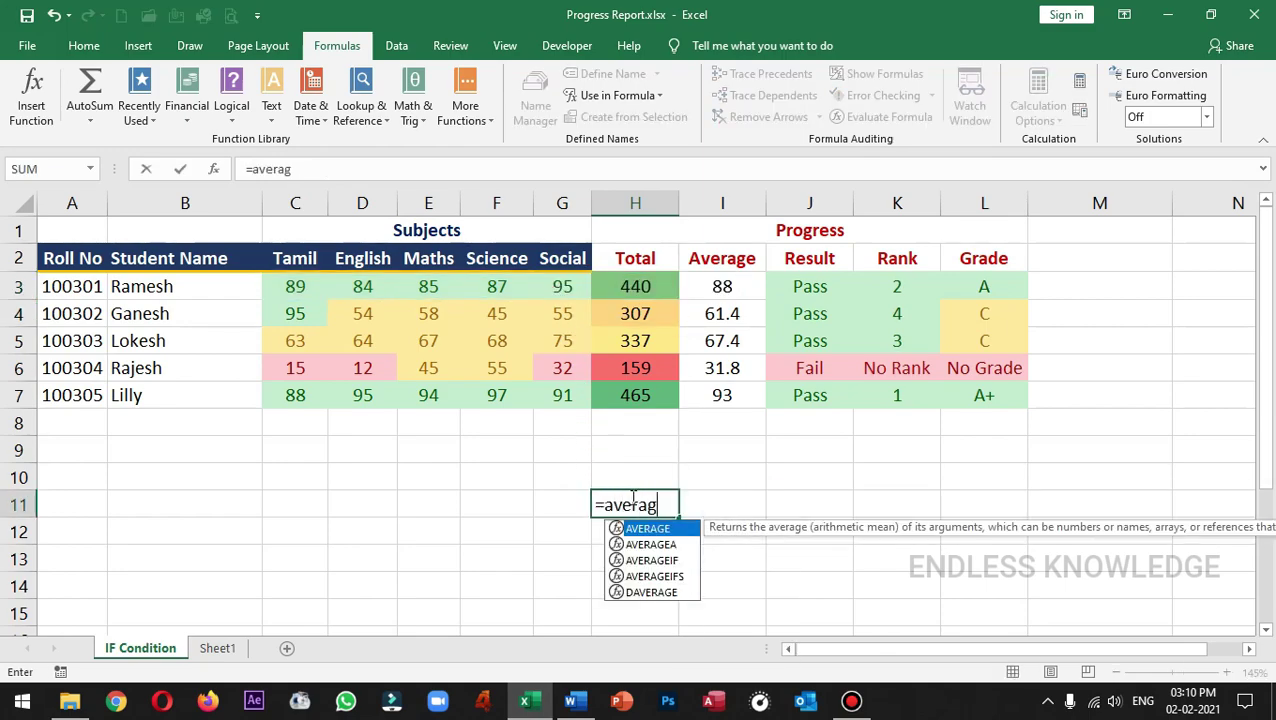
text(e)
key(Tab)
text(ramesh)
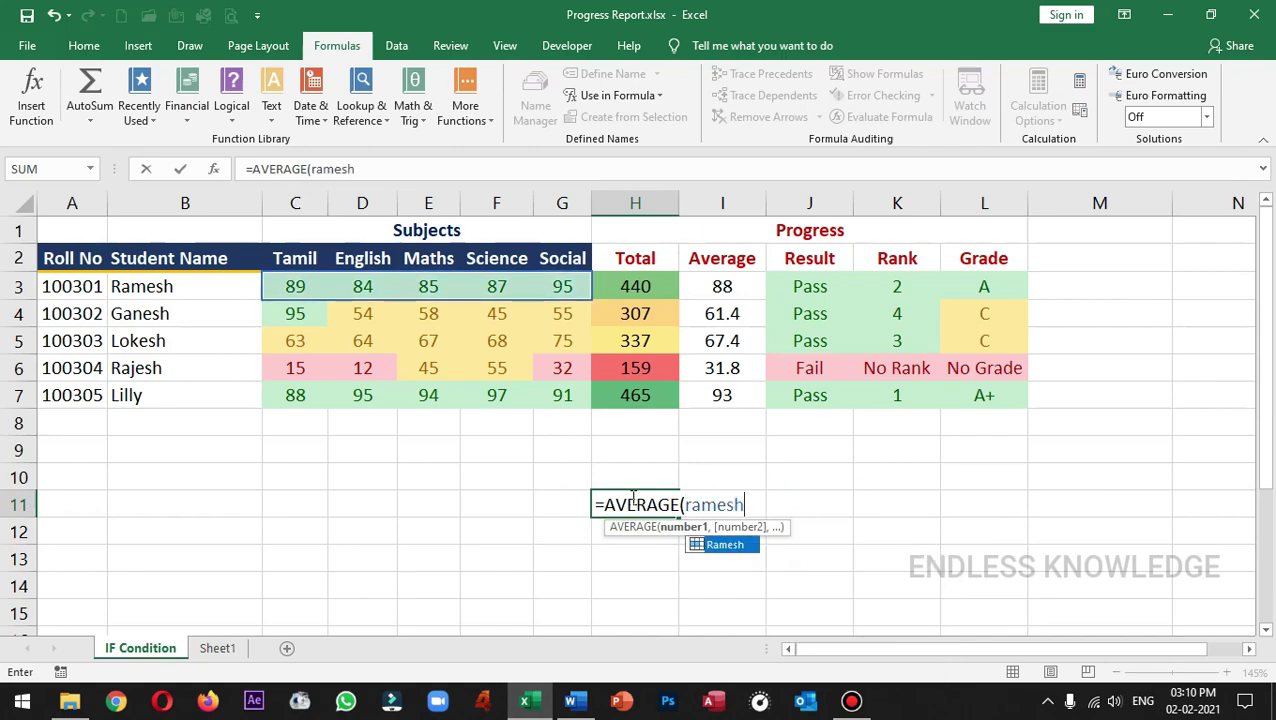
text())
key(Return)
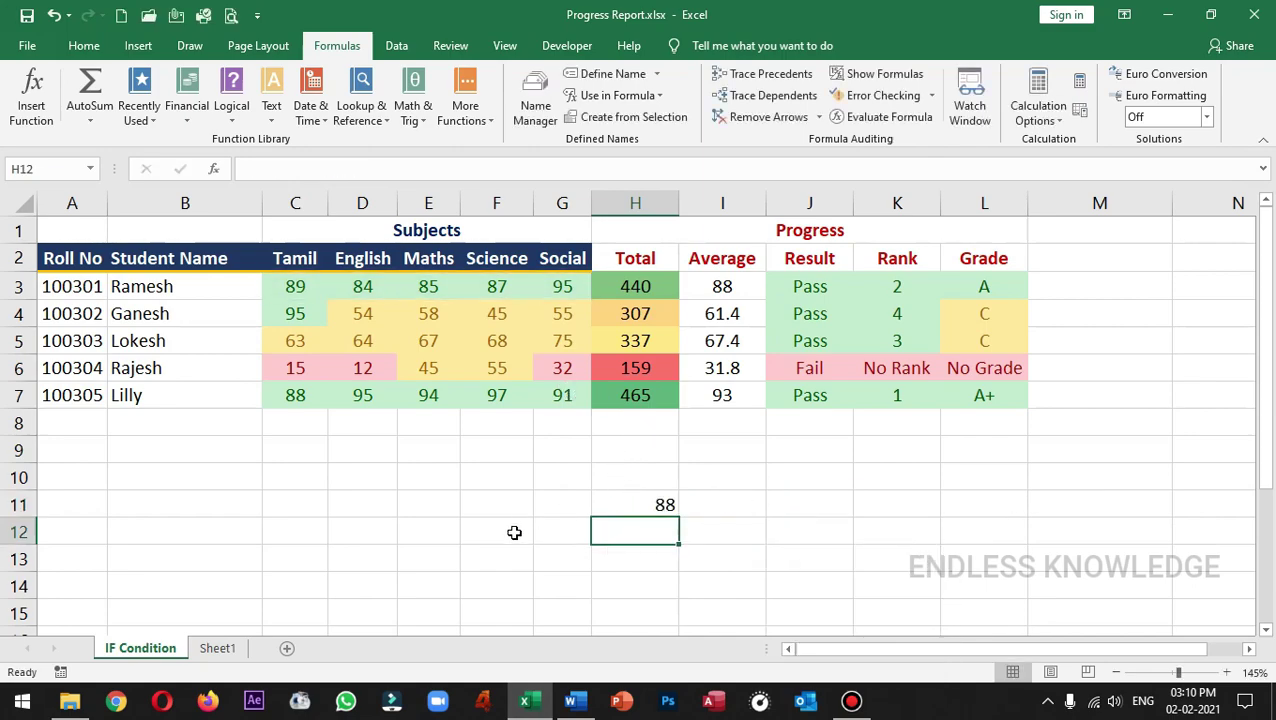
On Sheet1, enter =SUM(ramesh) in D11 after fixing a typo, and reselect D11.
click(219, 648)
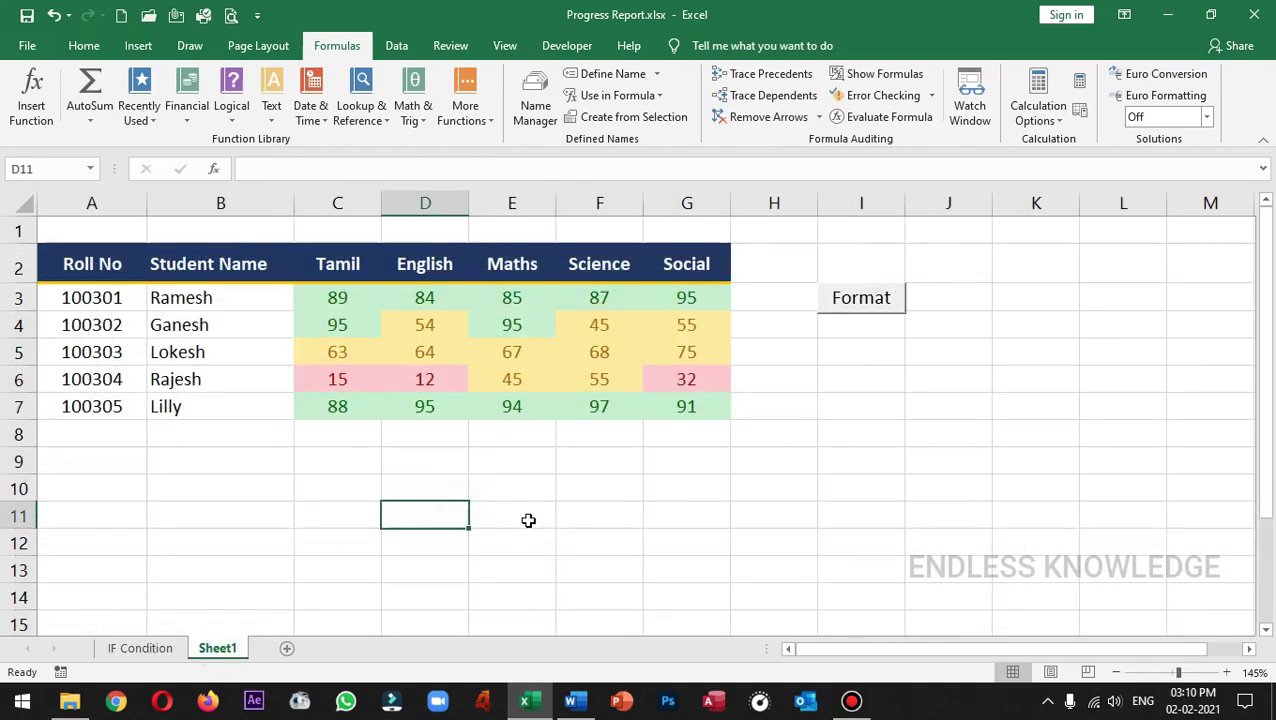
text(=sum)
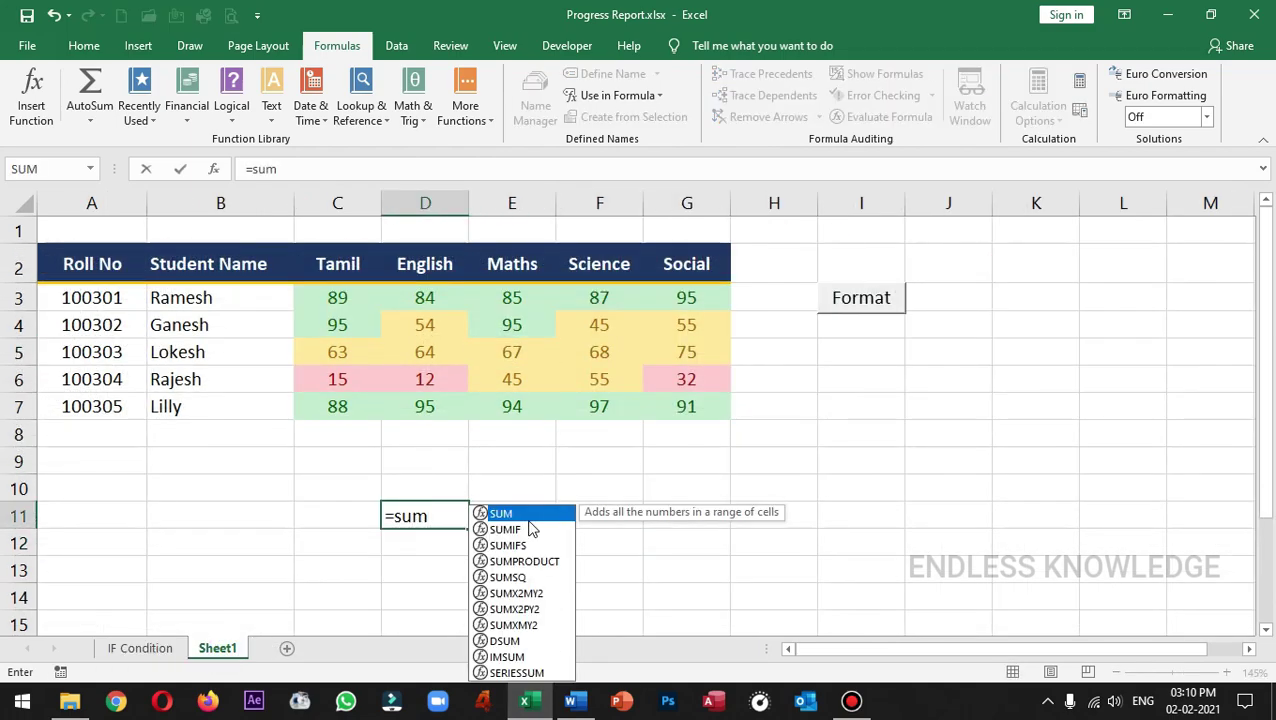
text((rae)
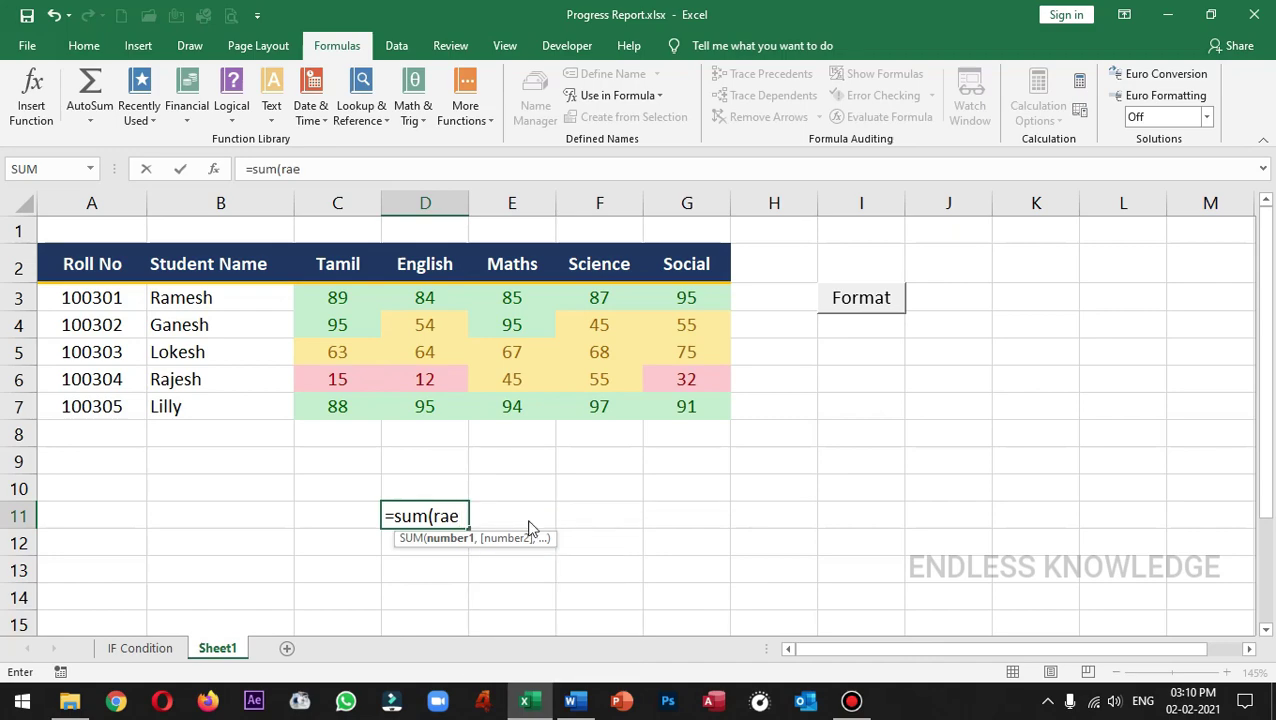
key(BackSpace)
text(mesh)
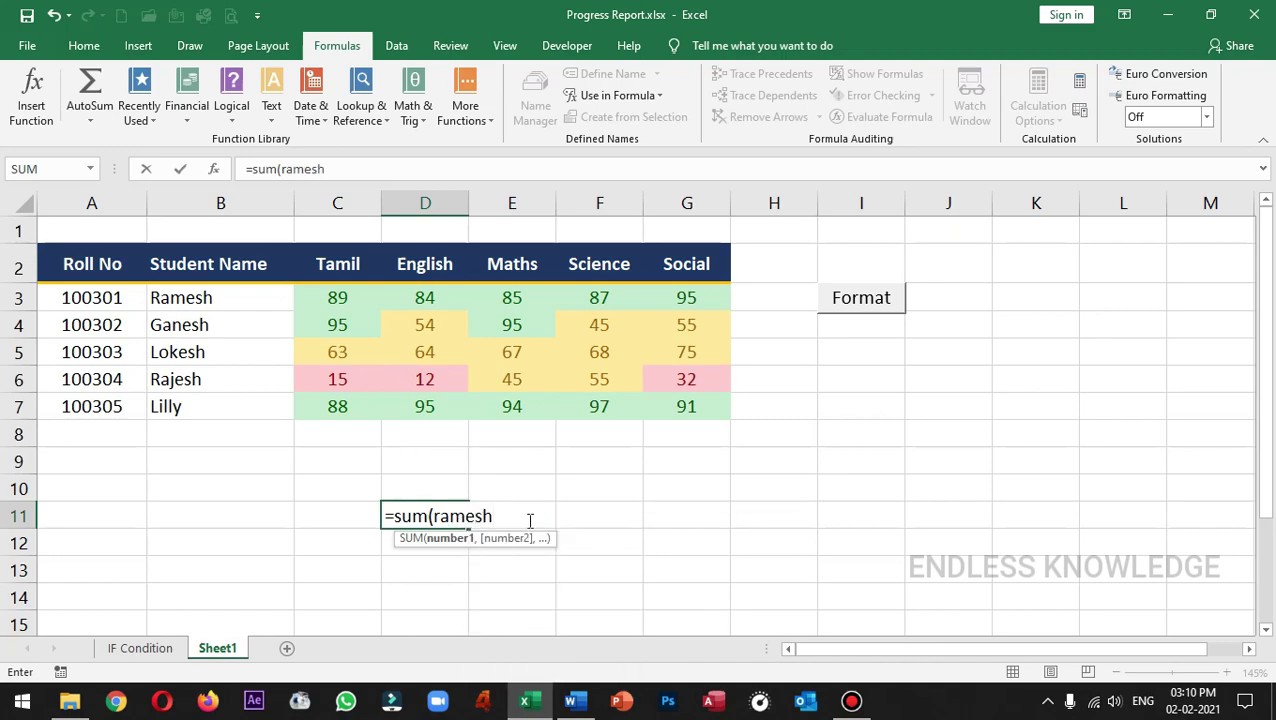
text())
key(Return)
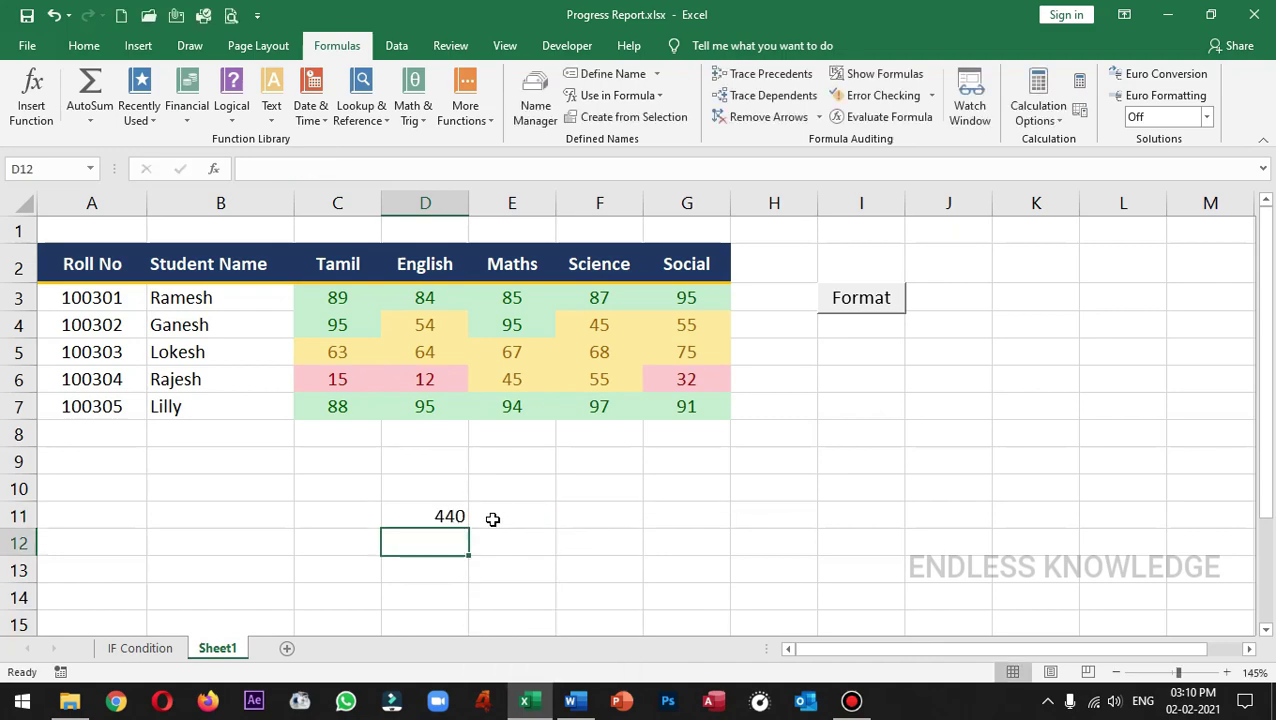
key(Up)
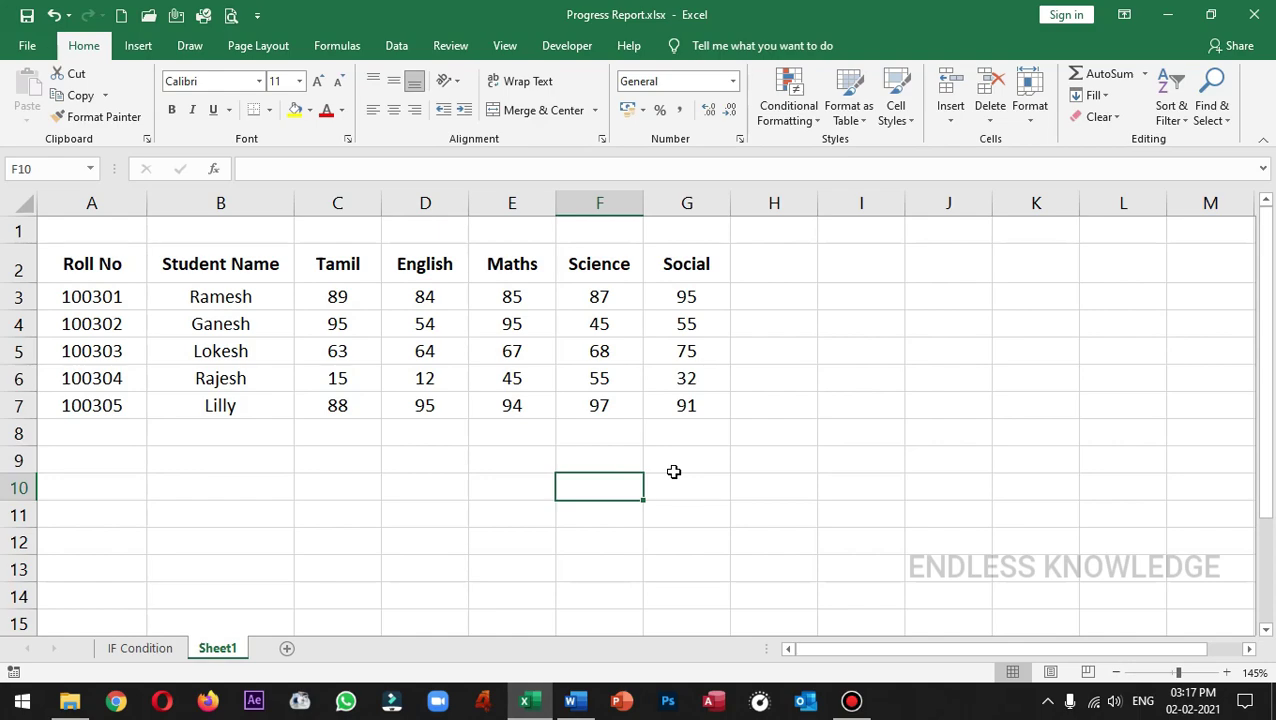
Add an outline border to C2:G7 with Ctrl+Shift+&, then reselect the table to remove it.
drag(337, 262, 664, 398)
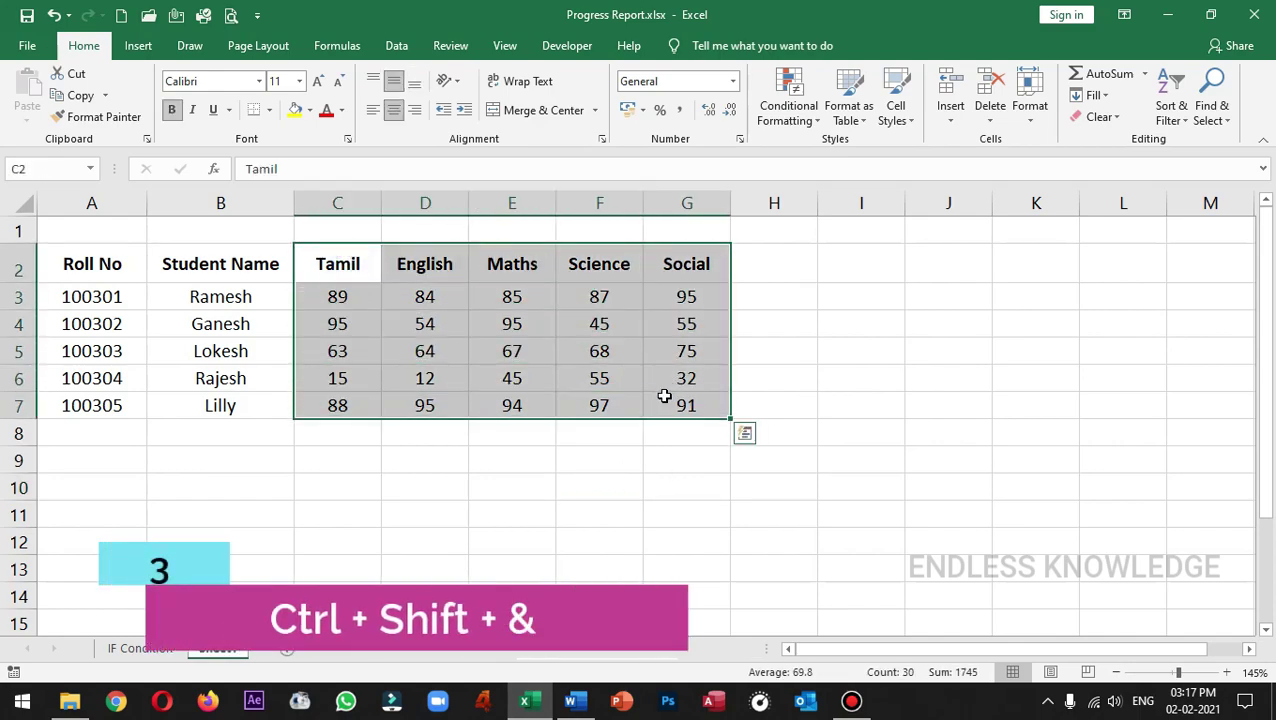
key(ctrl+shift+7)
click(640, 490)
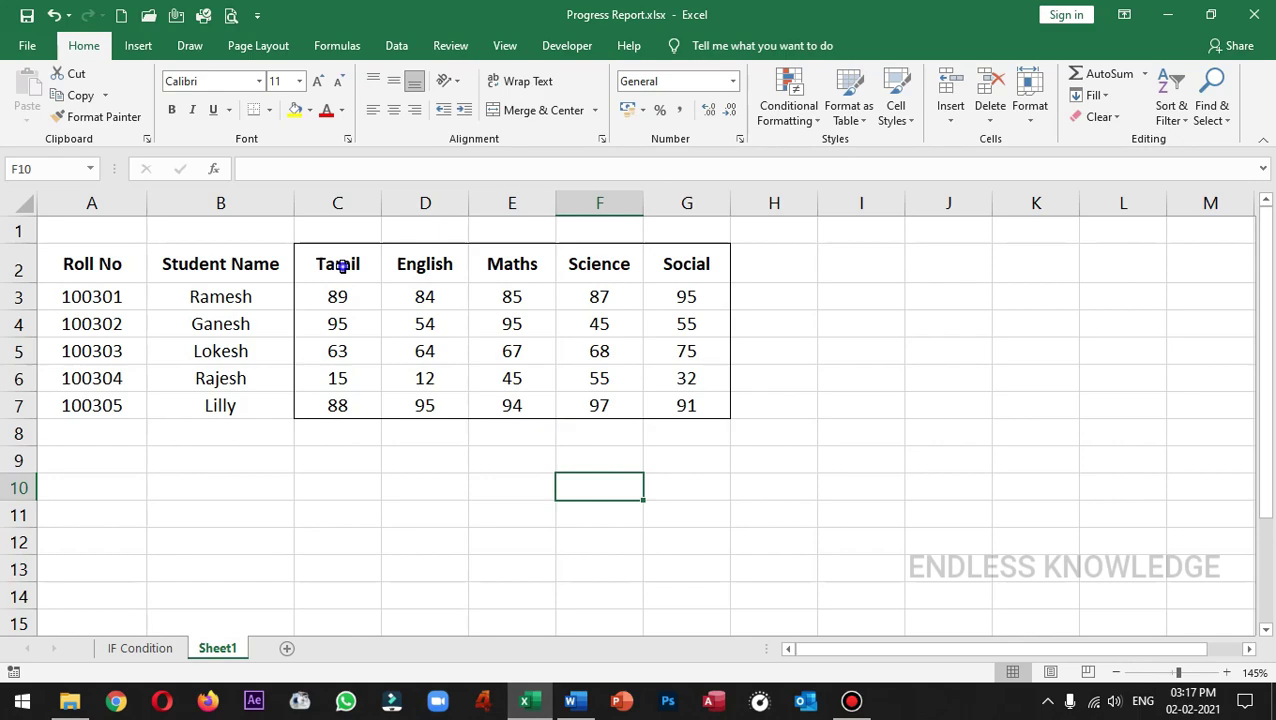
drag(340, 264, 686, 406)
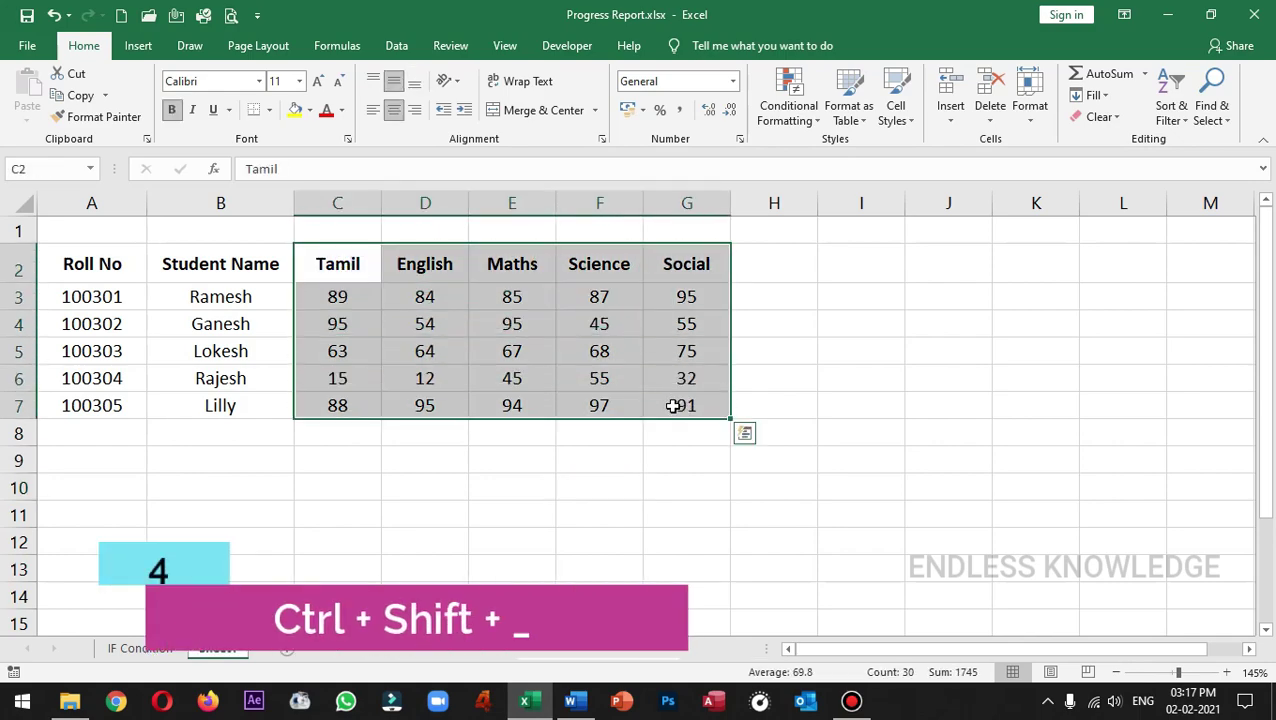
click(651, 479)
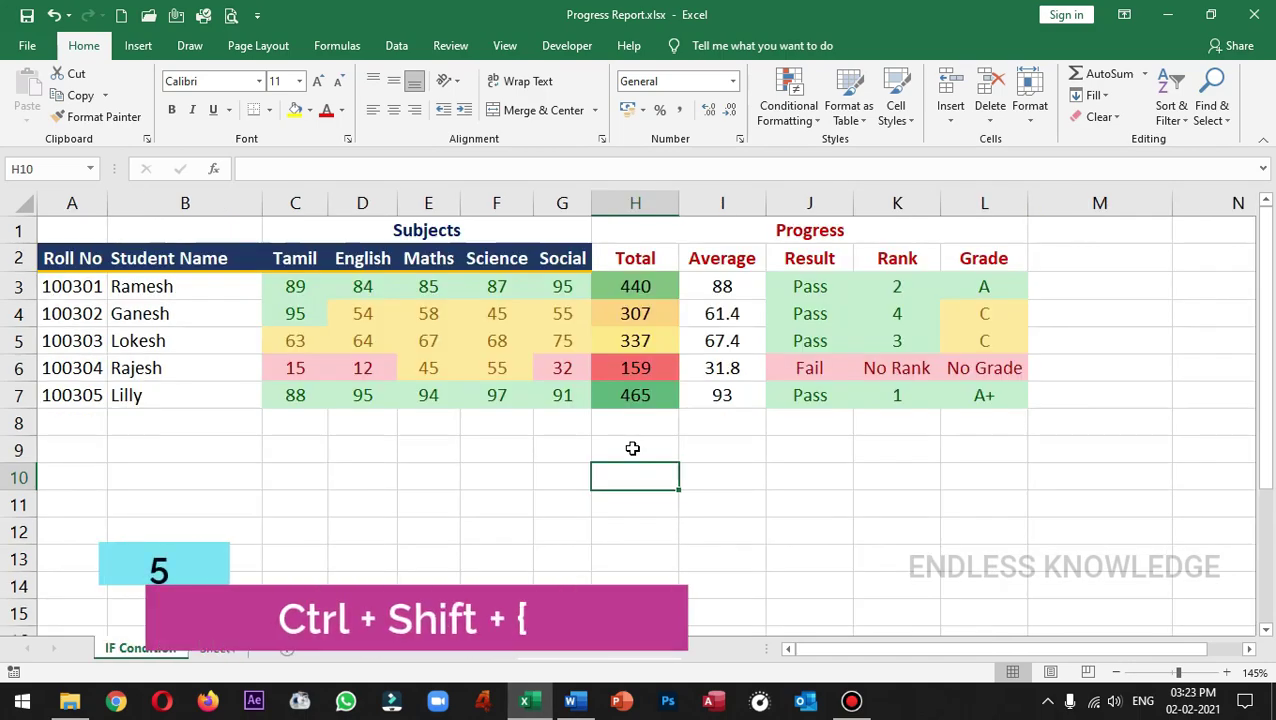
Select the precedents of H4's total, C4:G4, with Ctrl+[.
click(648, 312)
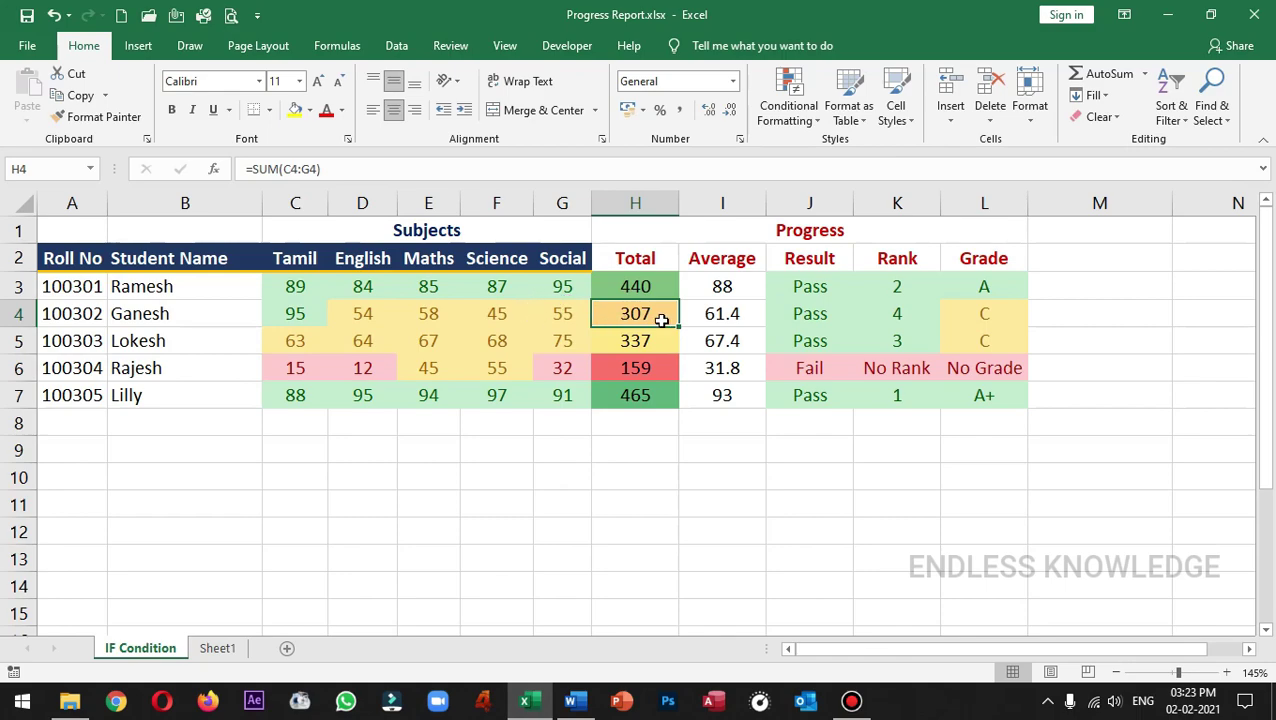
drag(300, 313, 566, 318)
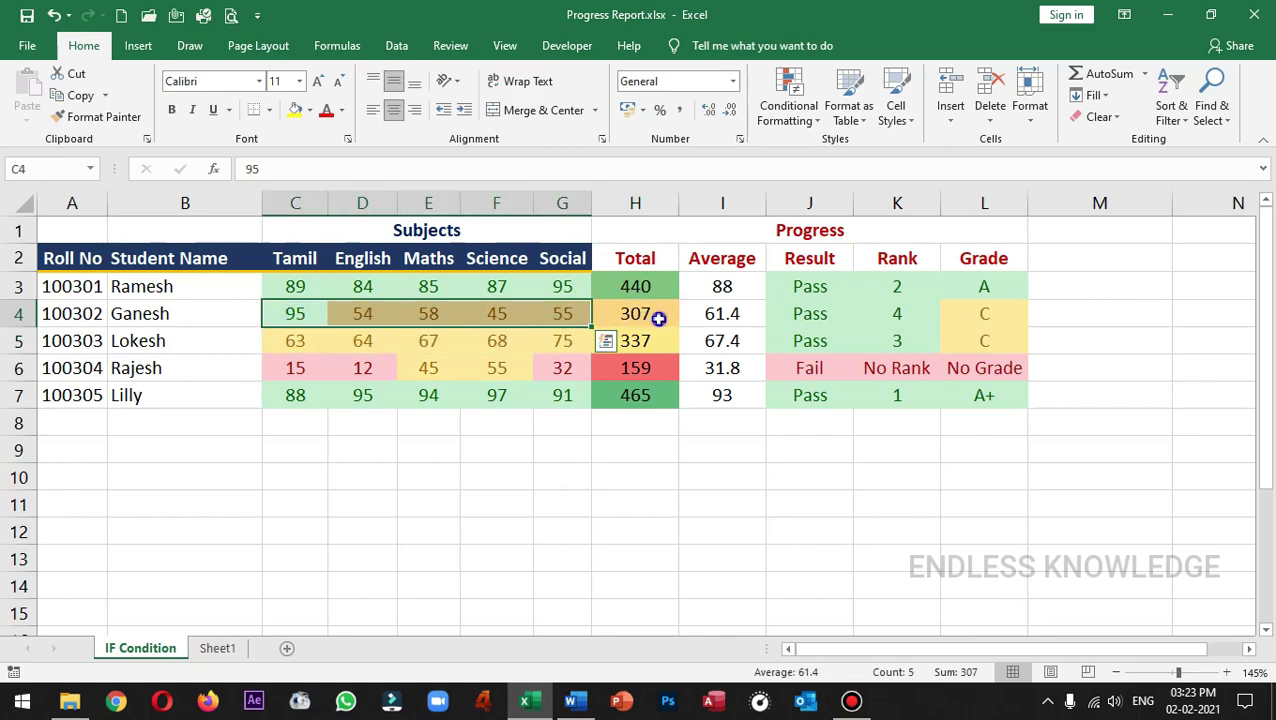
click(659, 316)
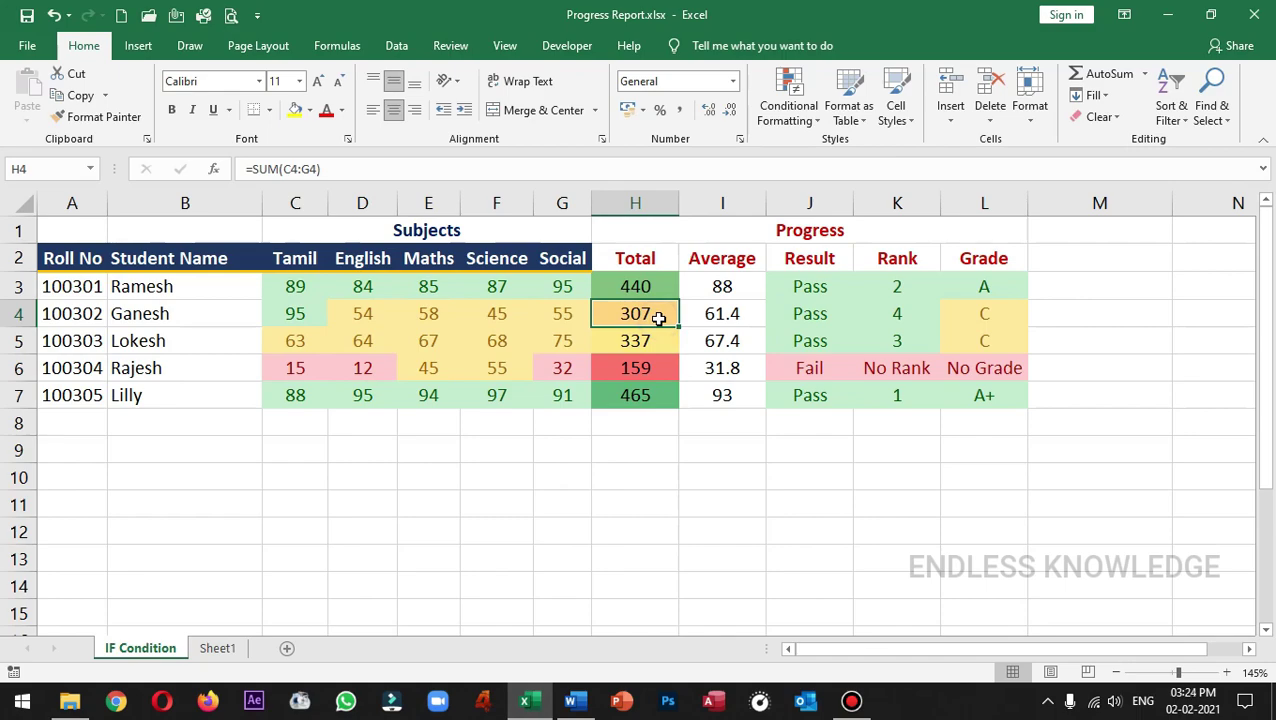
click(645, 342)
click(660, 315)
key(ctrl+bracketleft)
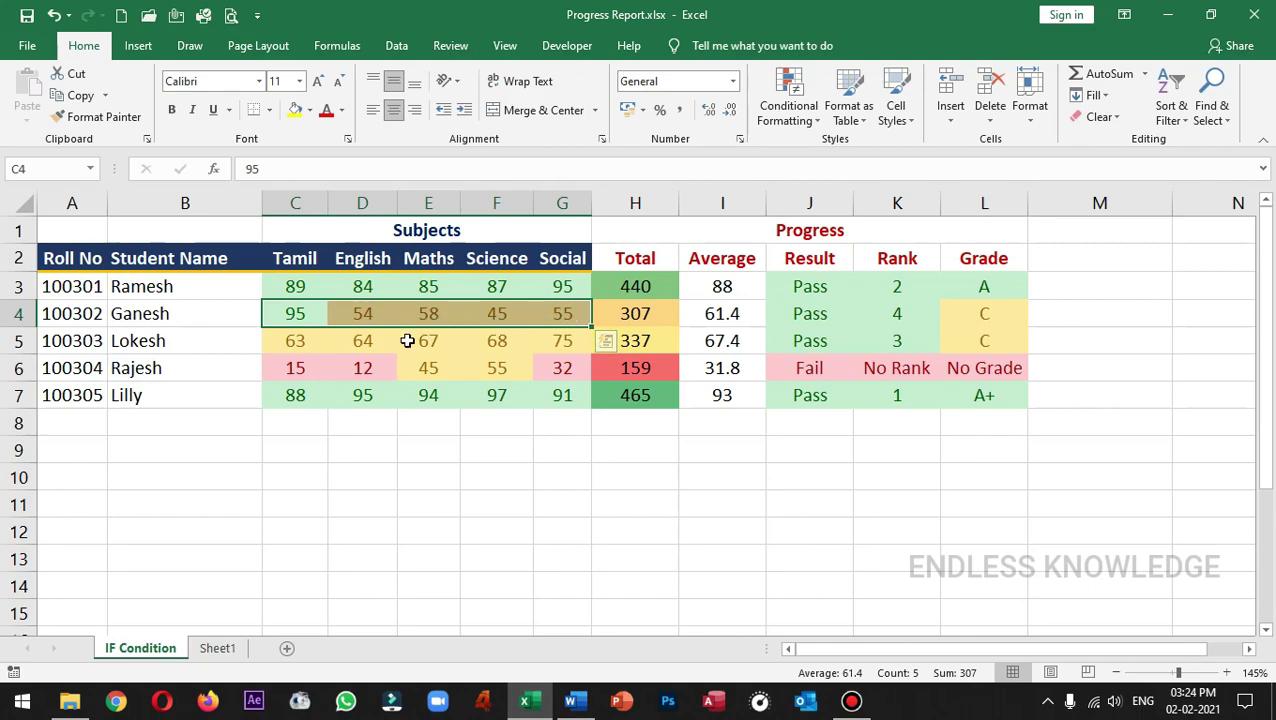
Select all dependents of row 5's marks C5:G5, then show the Formulas tab and select H4.
click(370, 341)
drag(297, 341, 548, 341)
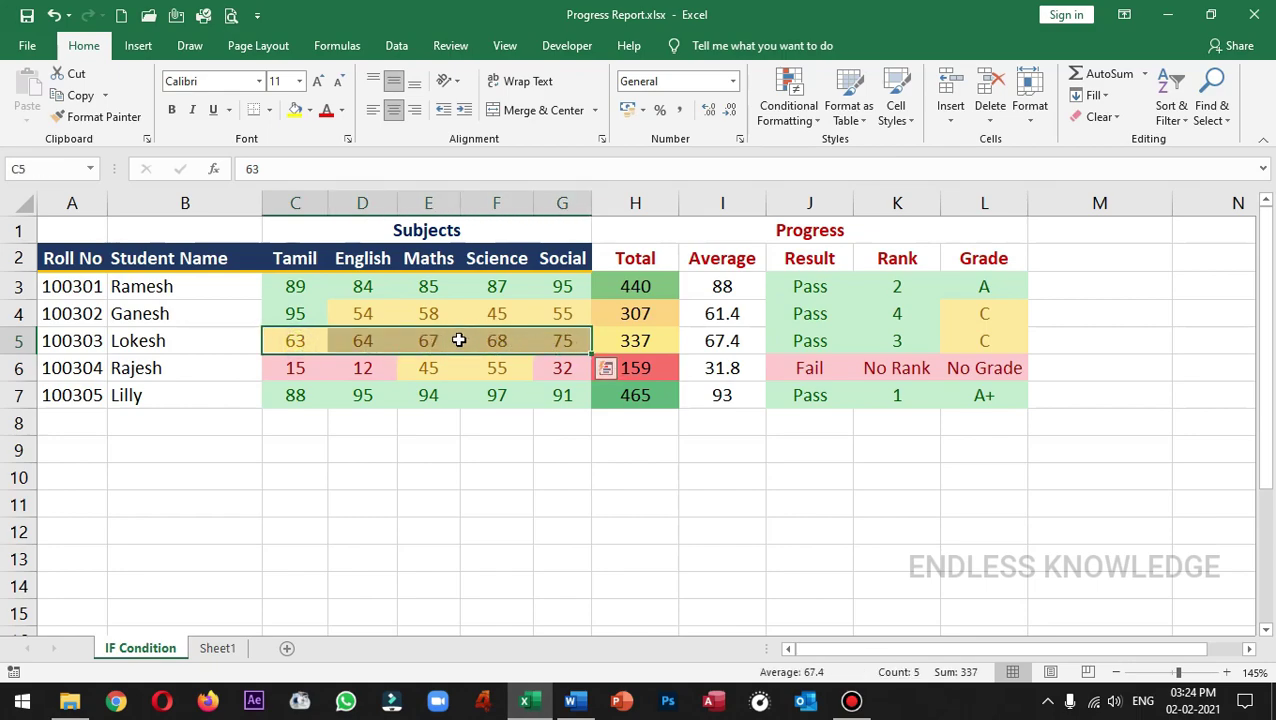
key(ctrl+shift+bracketright)
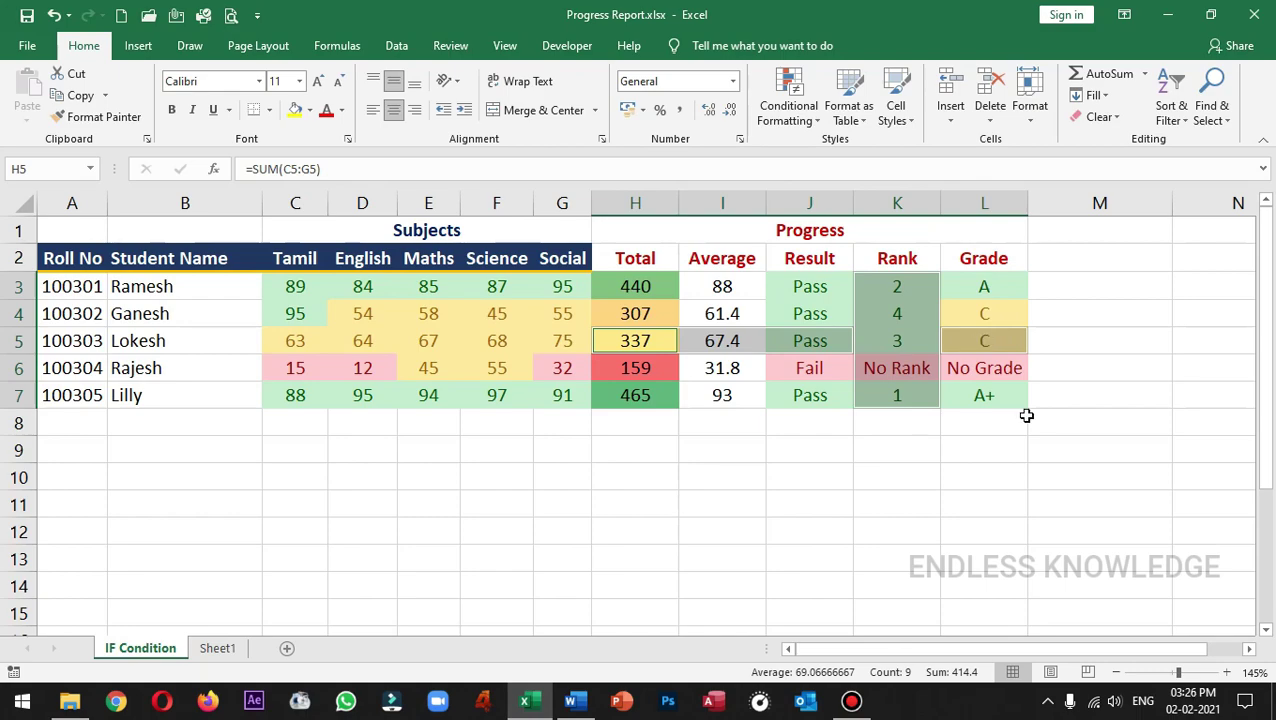
click(336, 45)
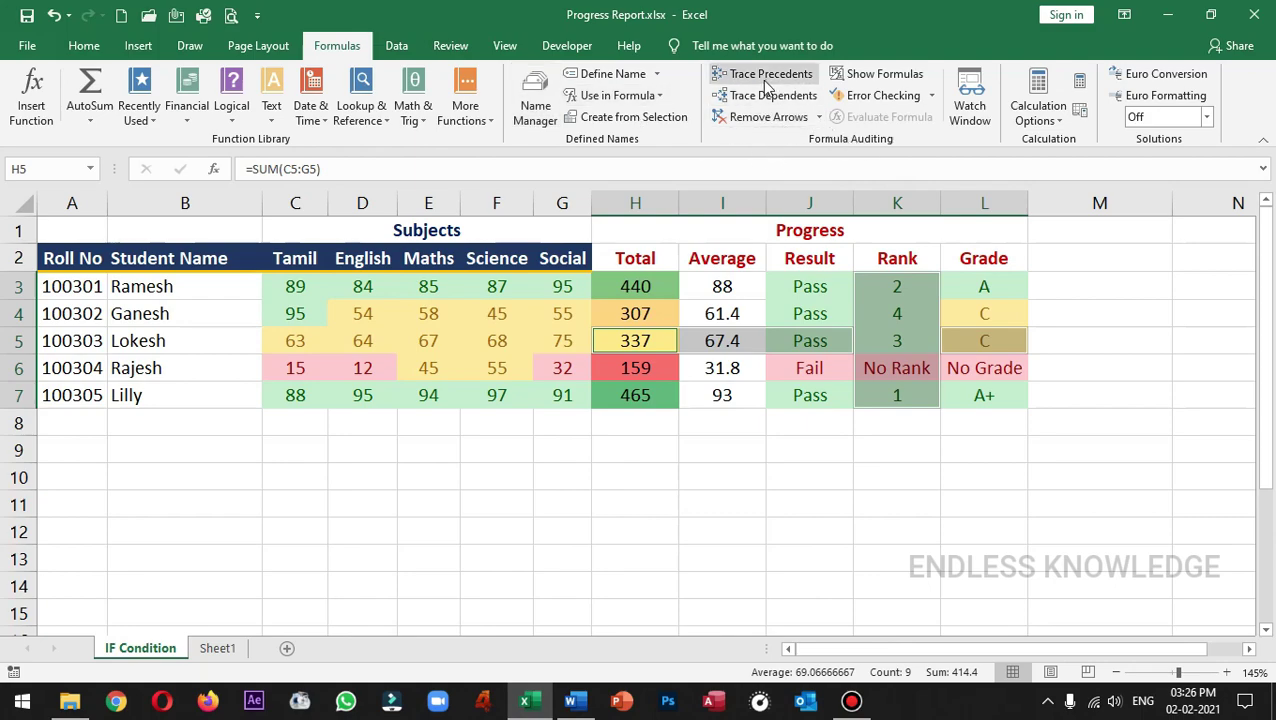
click(530, 368)
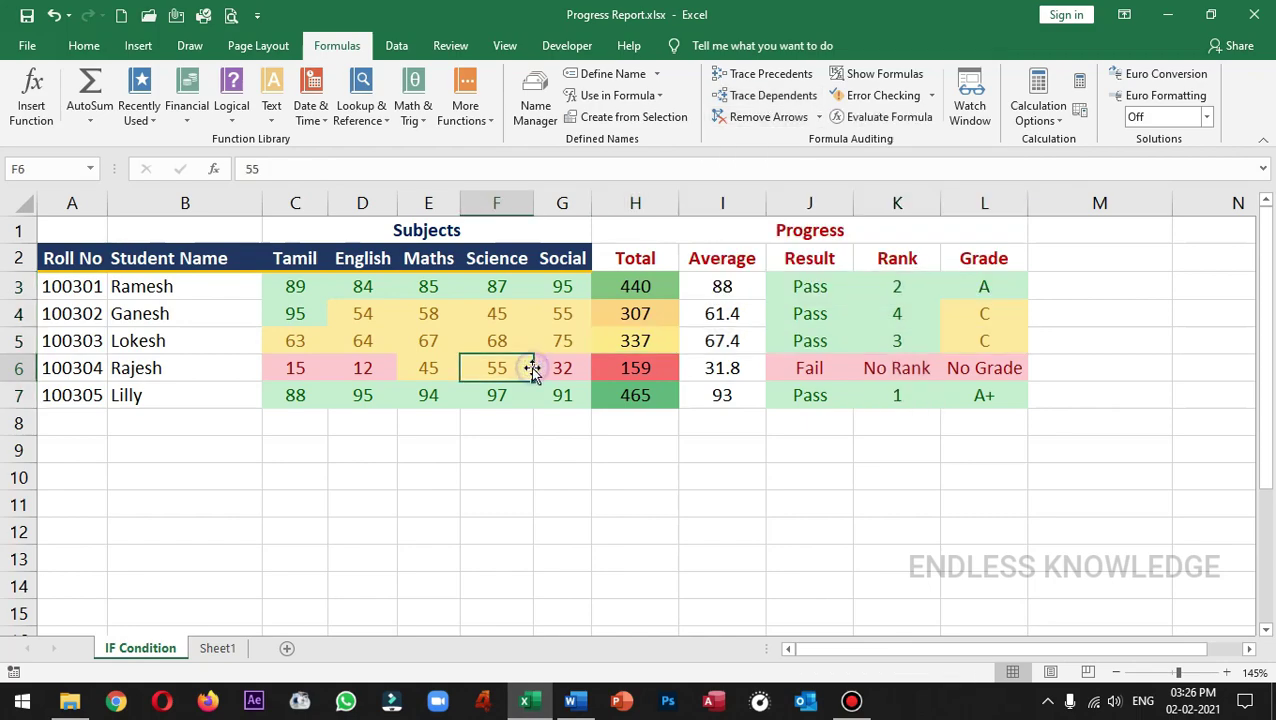
click(657, 315)
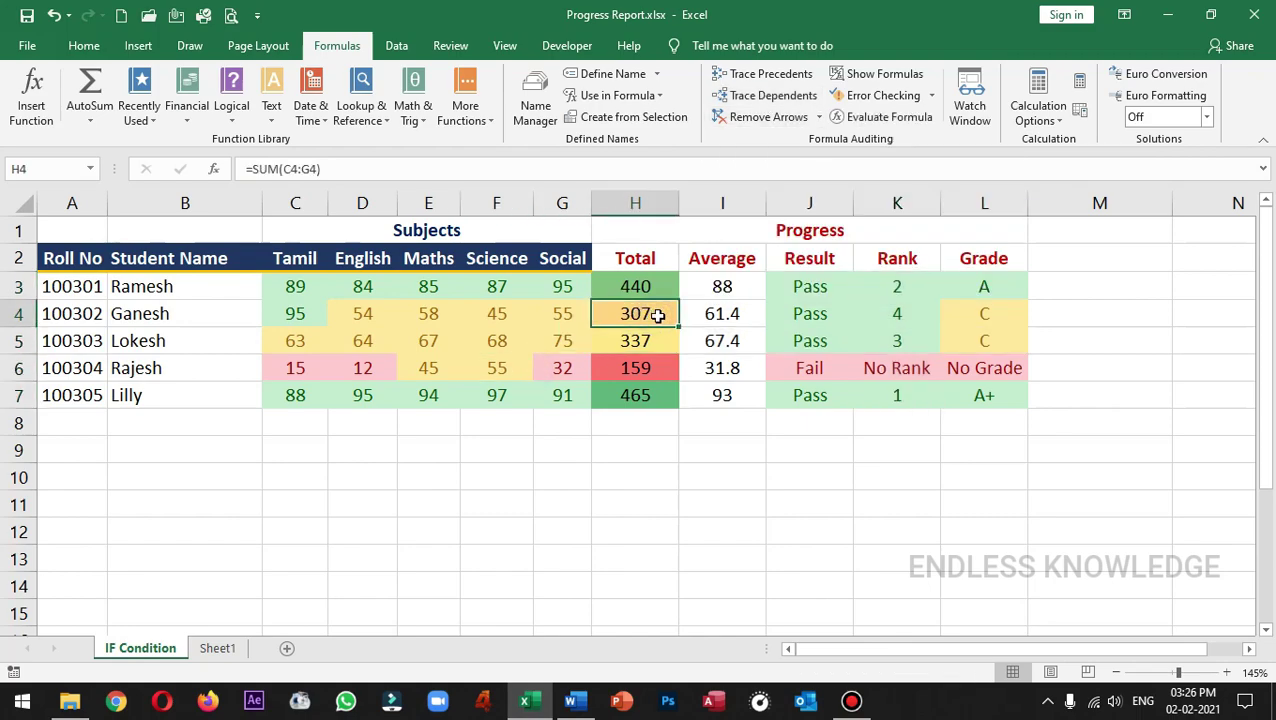
Trace H4's precedents, remove the arrow, and select C5:G5.
click(760, 75)
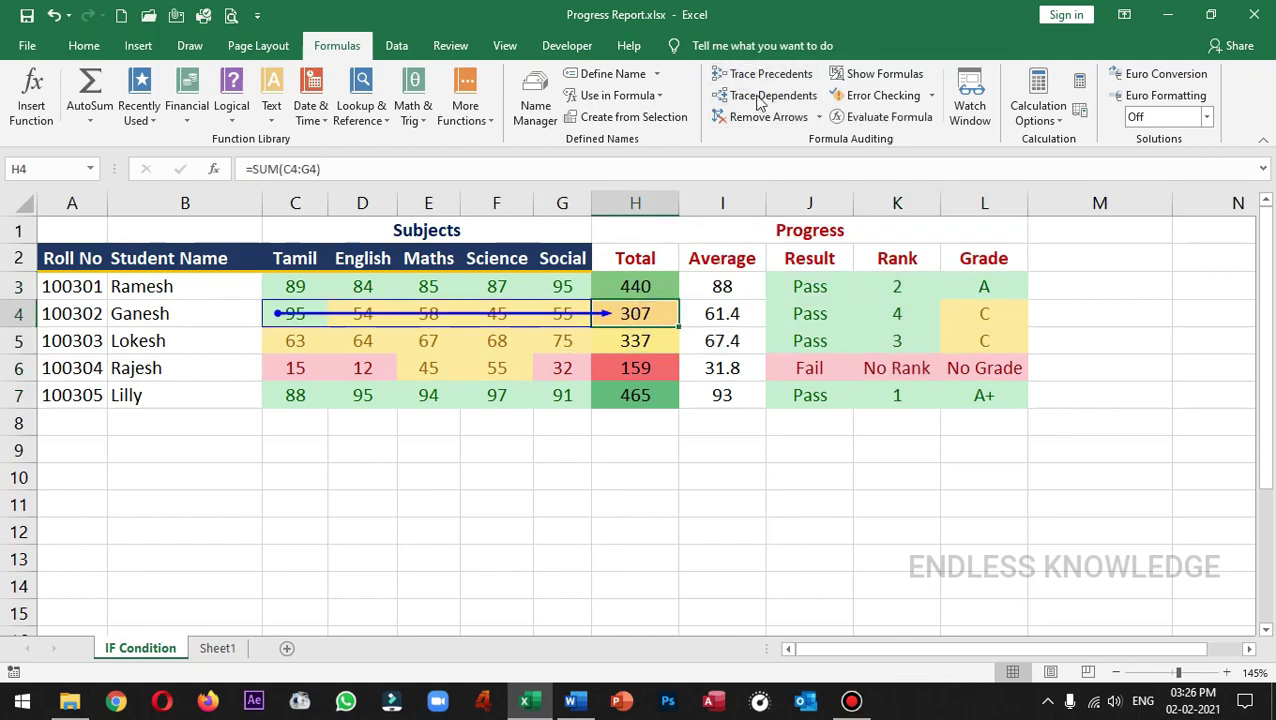
click(760, 117)
click(290, 340)
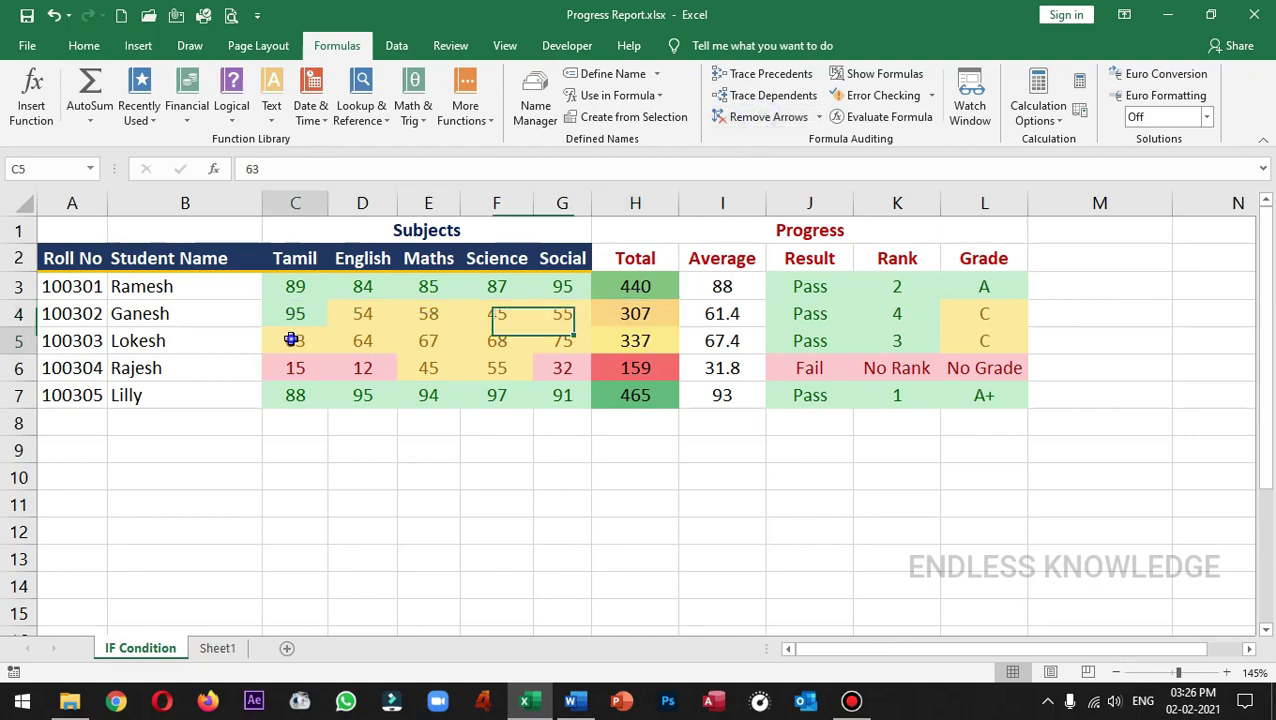
drag(290, 340, 582, 331)
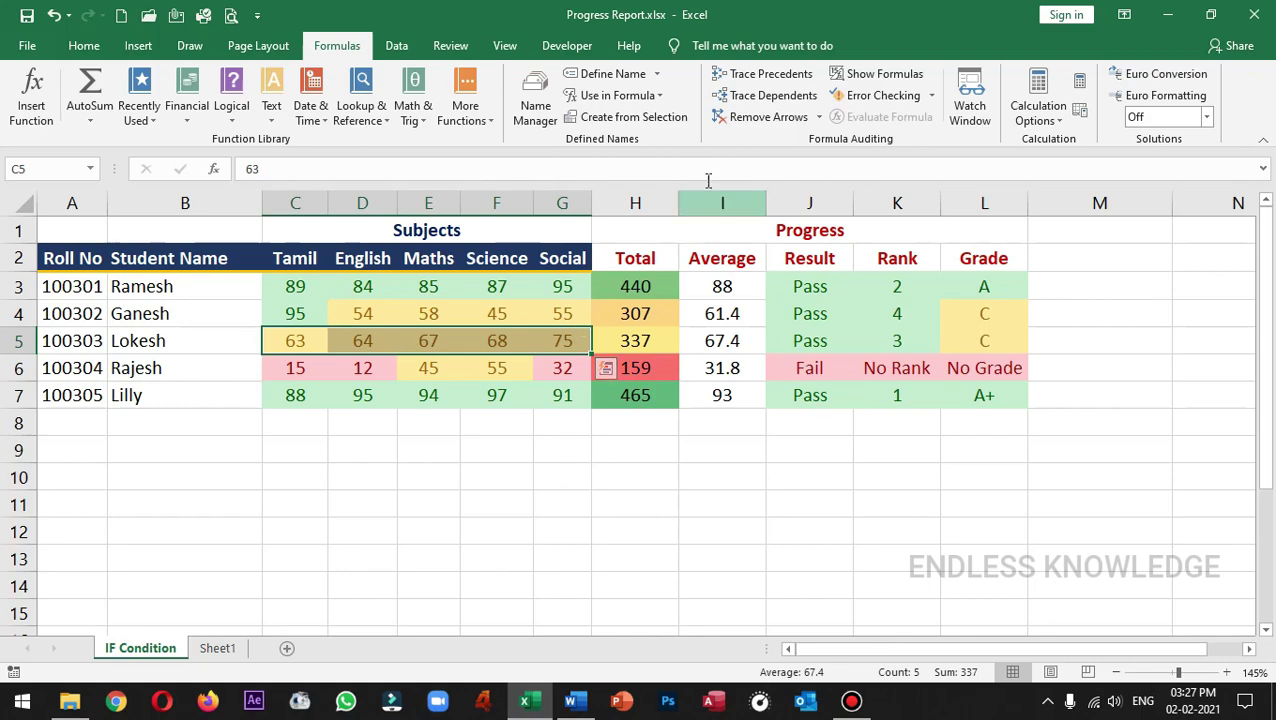
Trace two levels of dependents of C5:G5, remove the arrows, and select all dependents.
click(761, 97)
click(761, 97)
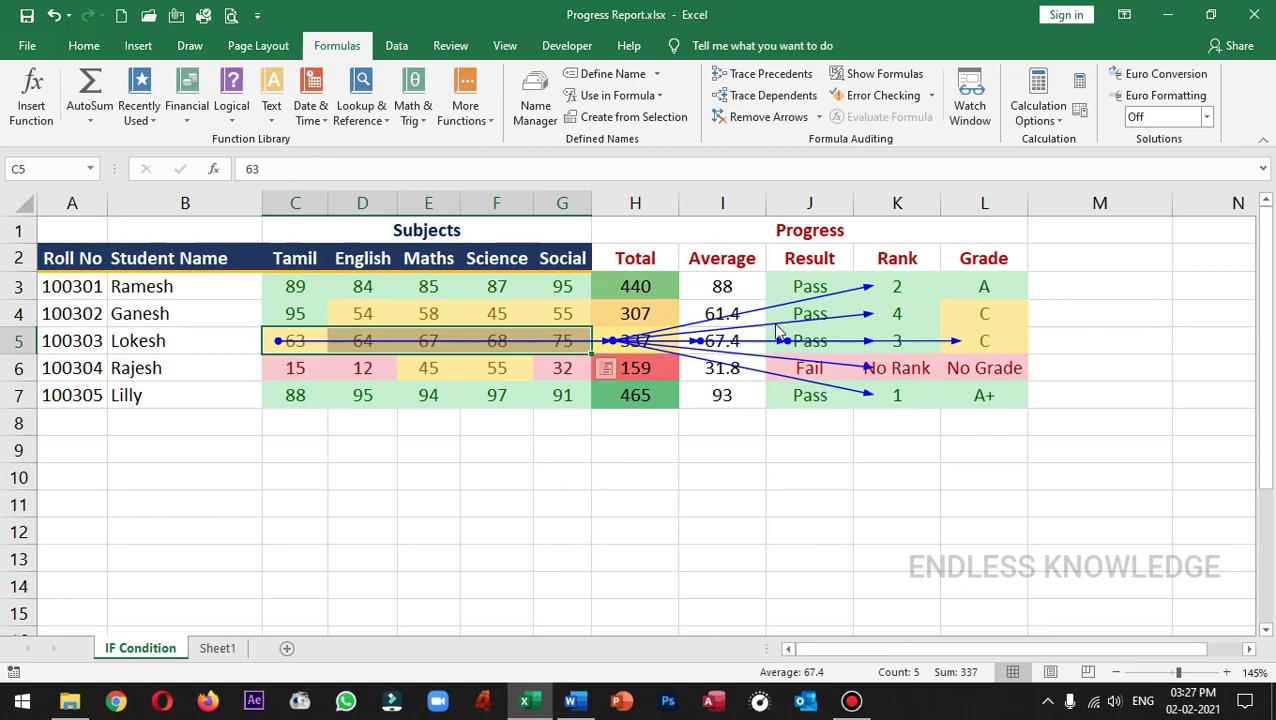
click(762, 118)
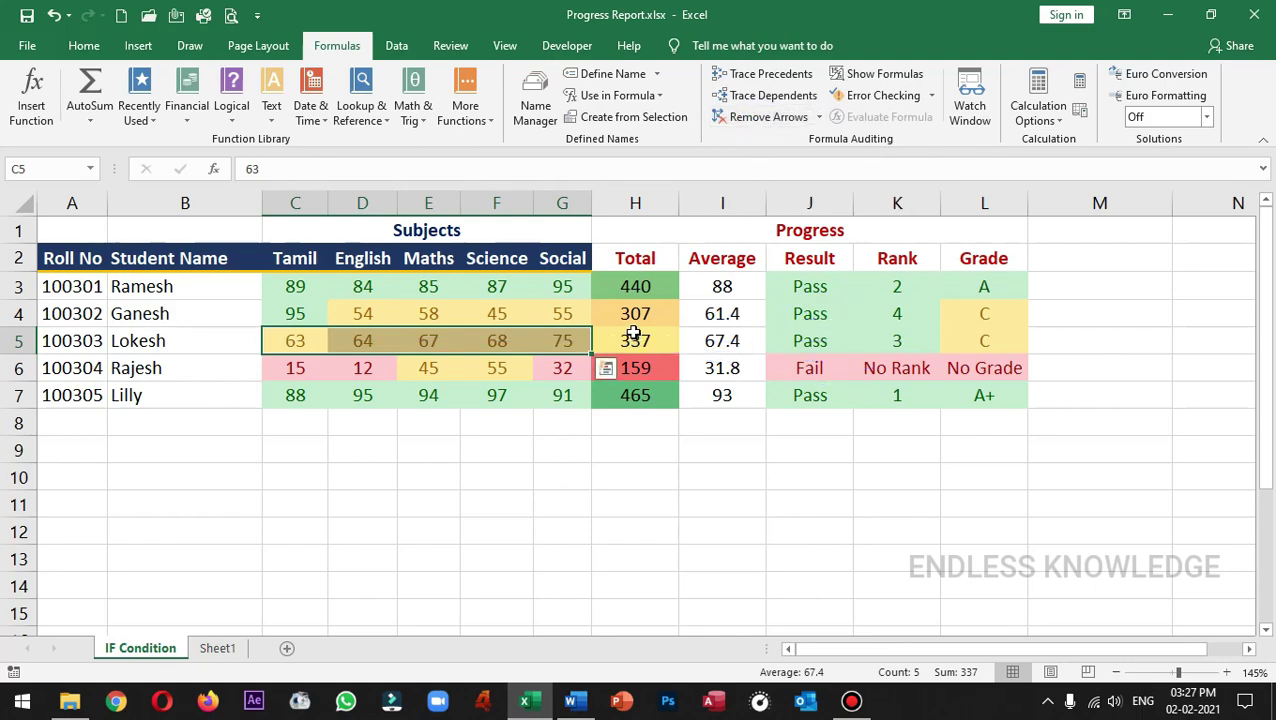
key(ctrl+shift+bracketright)
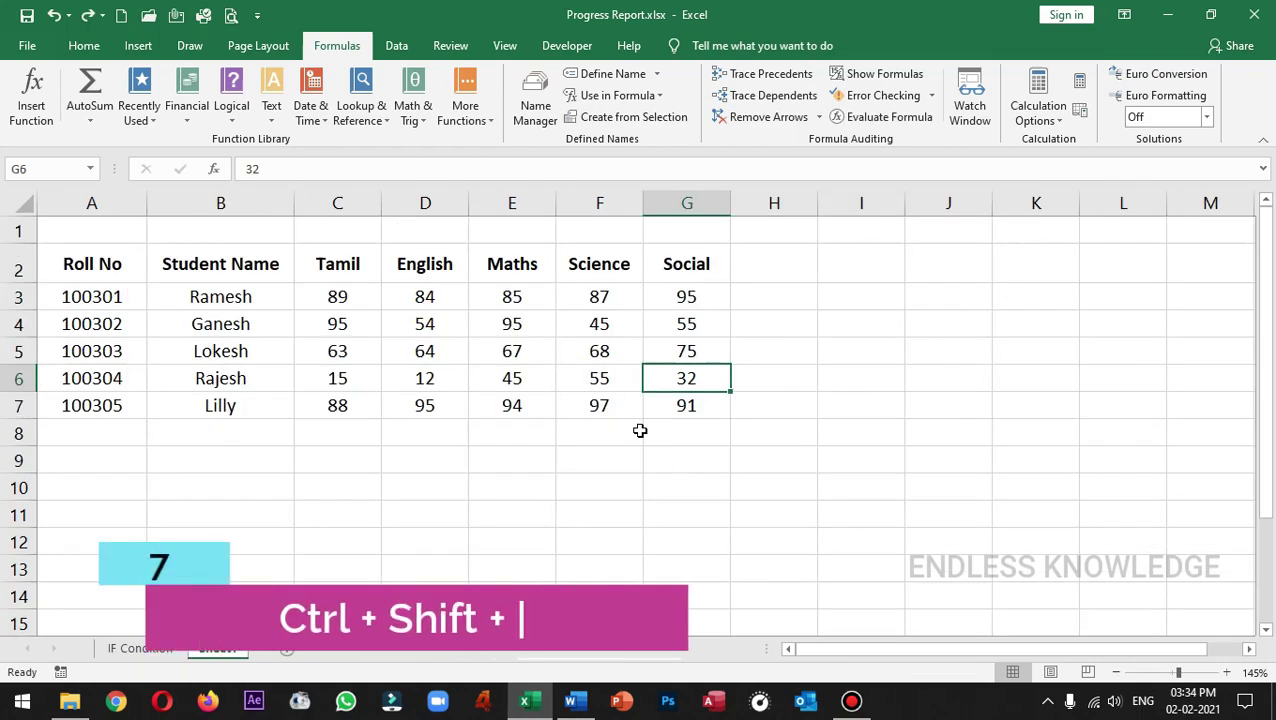
Fill row 3's marks C3:G3 down through row 7.
drag(363, 299, 661, 396)
click(627, 455)
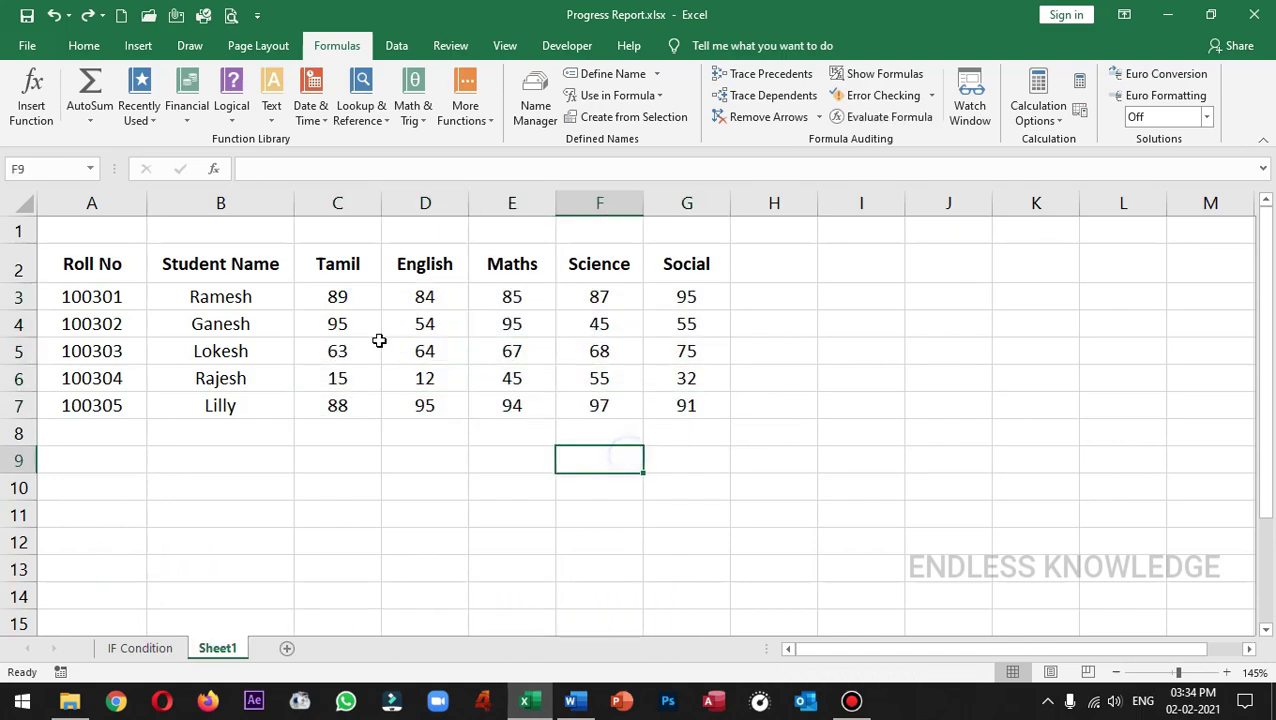
drag(338, 296, 672, 296)
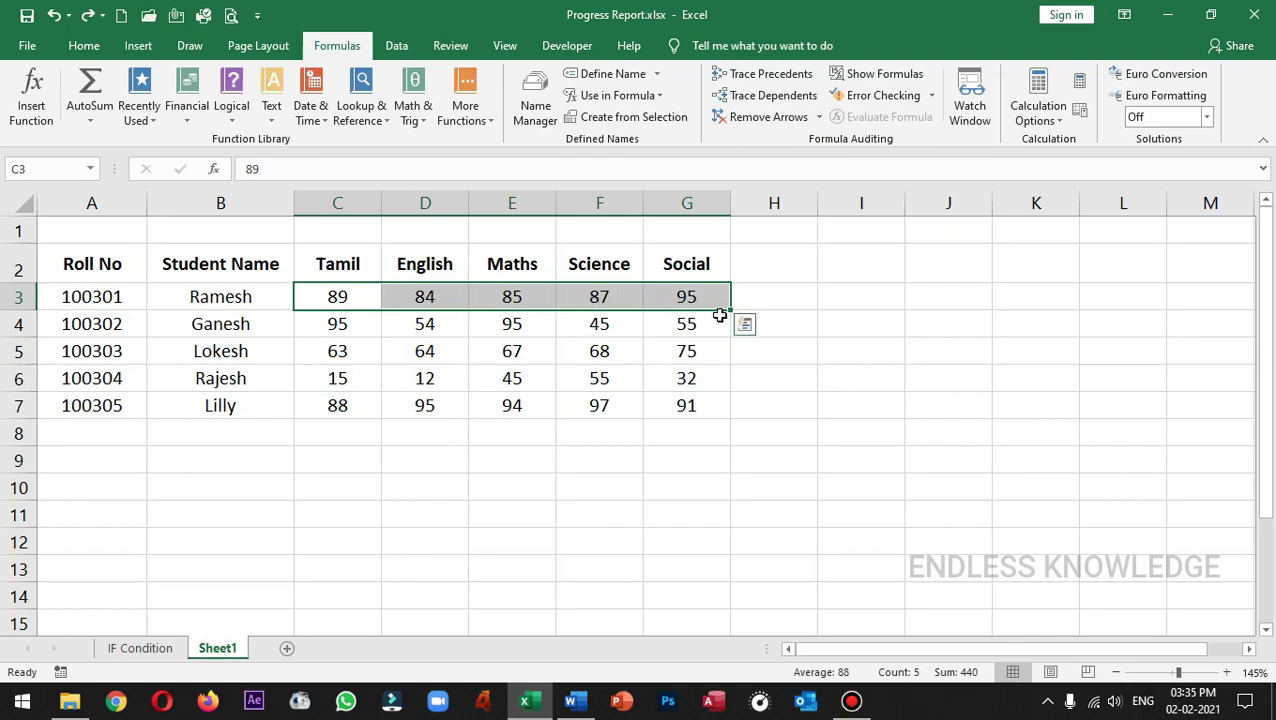
drag(729, 311, 716, 405)
Change D4 to 55 and F5 to 65.
click(401, 330)
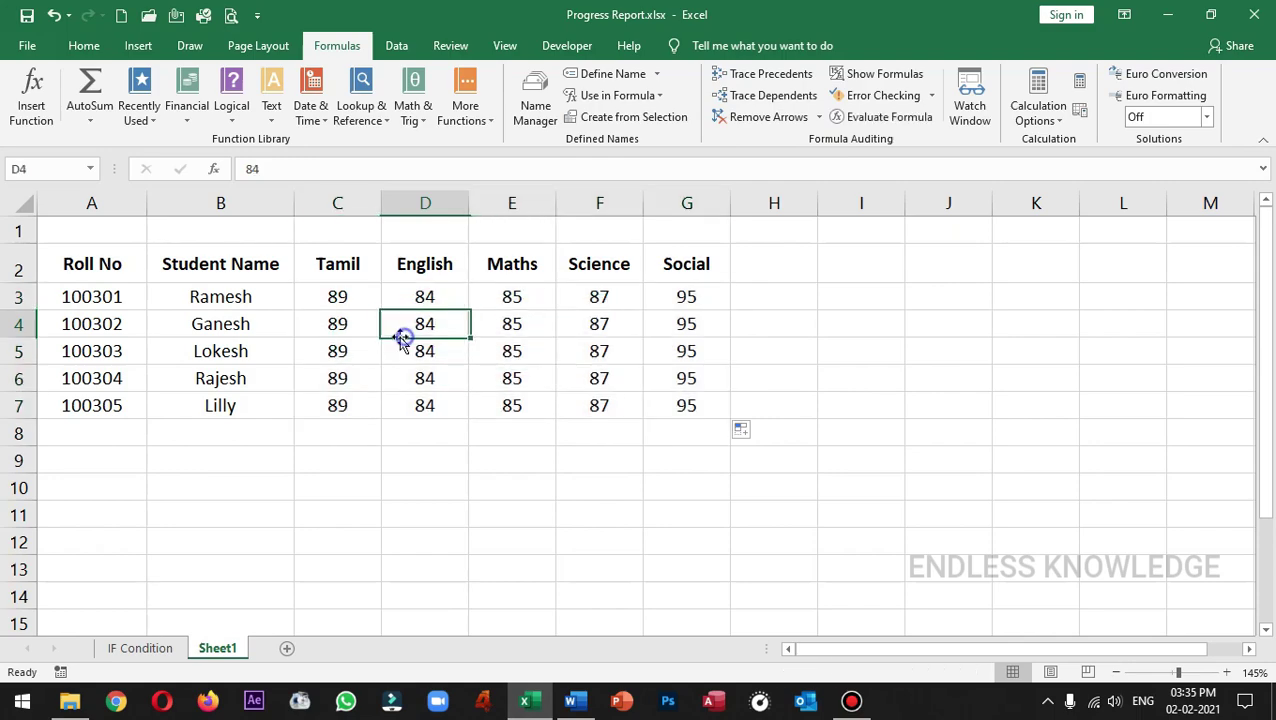
text(55)
key(Tab)
key(Tab)
key(Down)
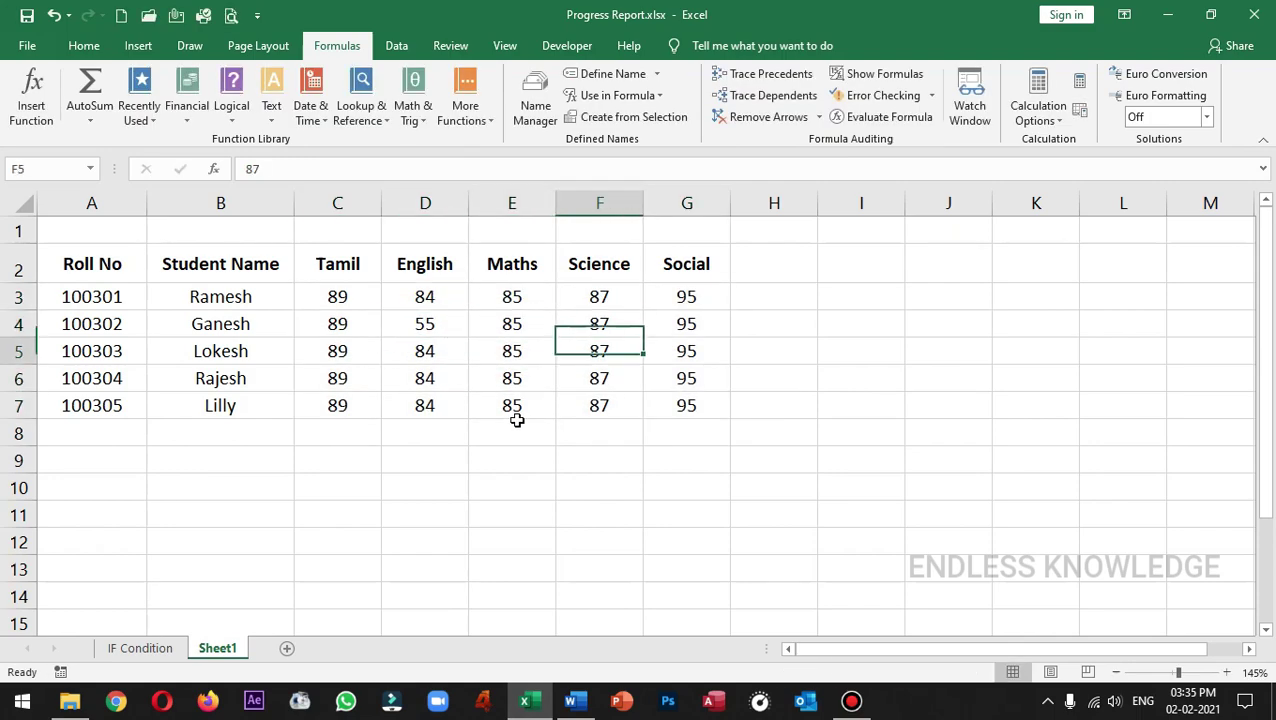
text(65)
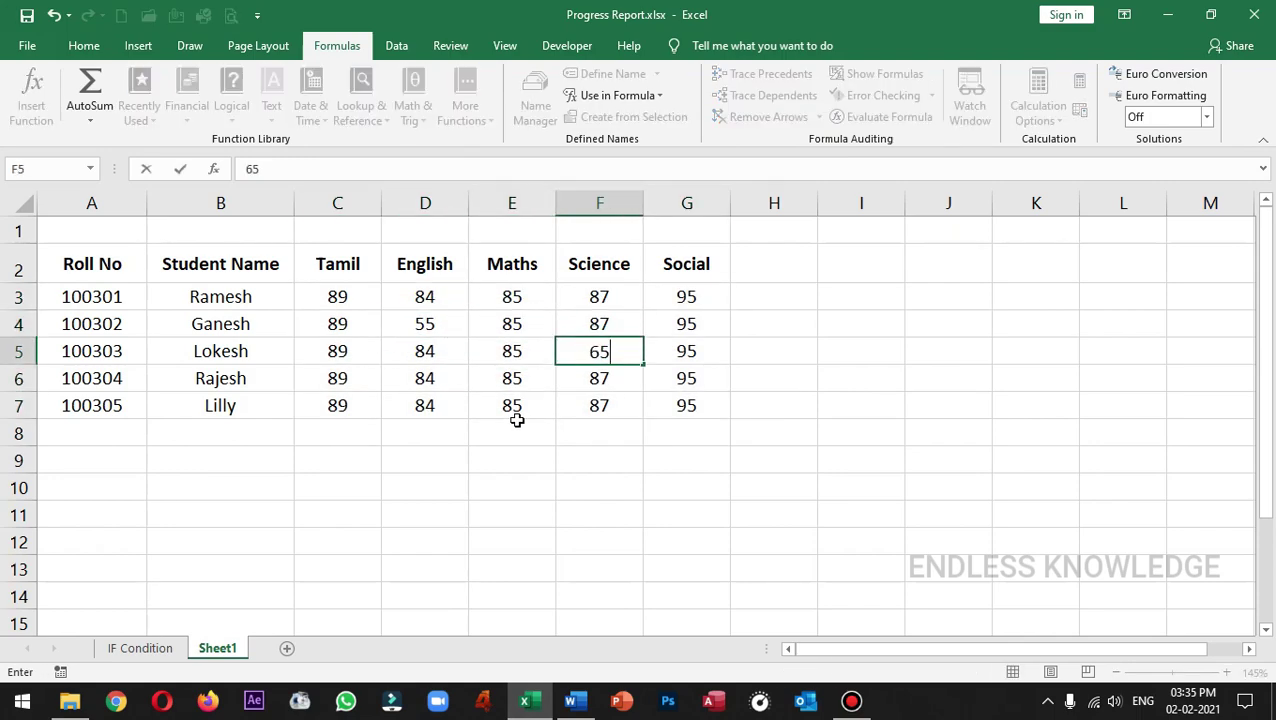
key(Return)
key(Left)
key(Left)
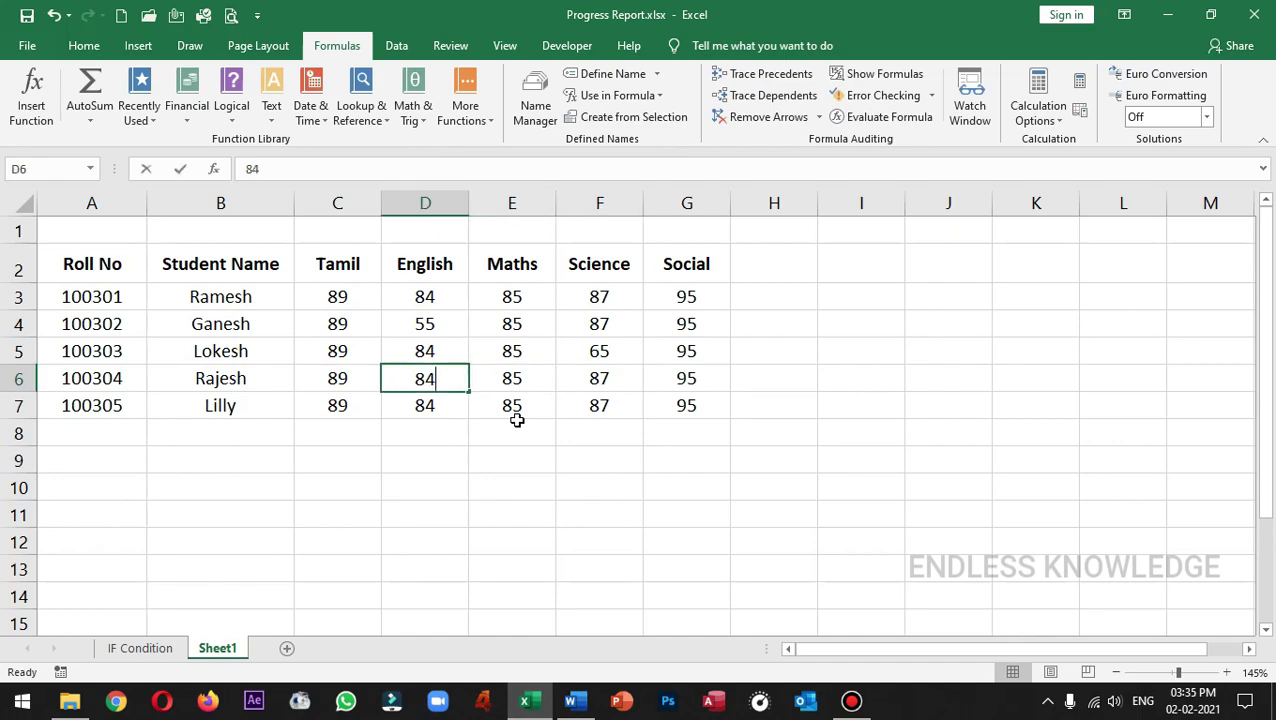
Change D6 to 25 and G7 to 66, then select row differences in C3:G7 with Ctrl+\.
text(25)
key(Tab)
key(Tab)
key(Down)
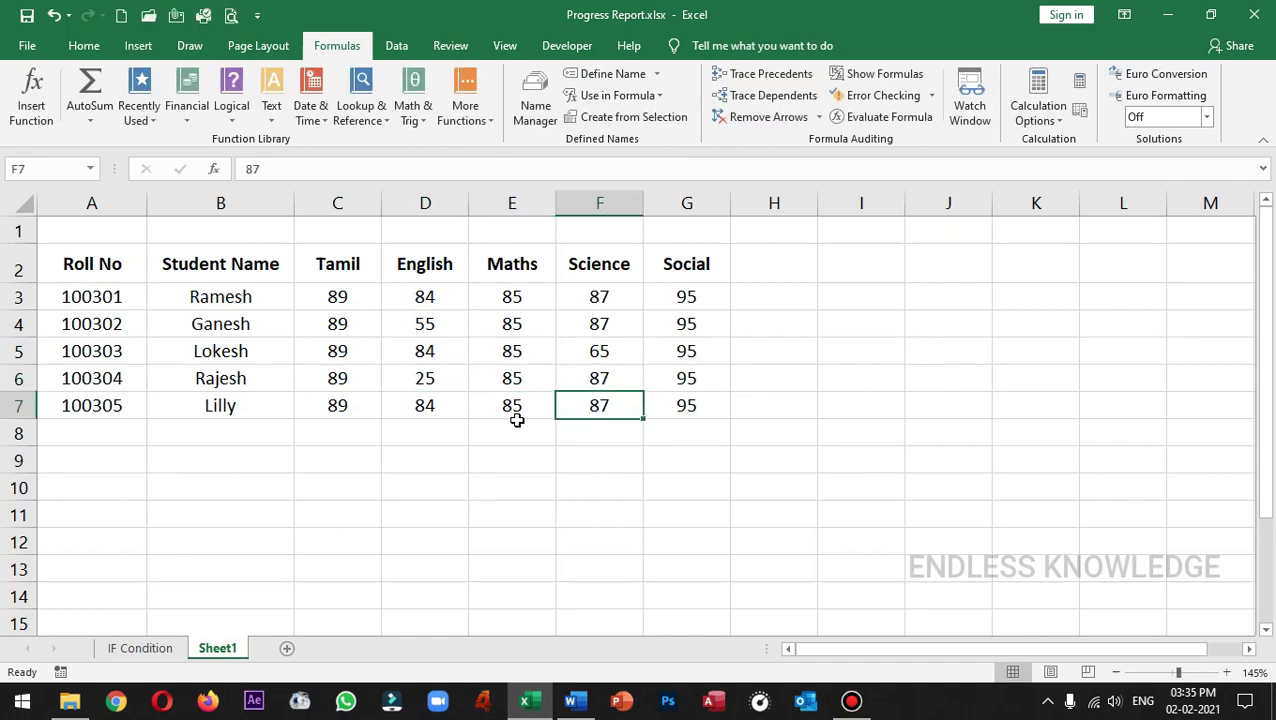
key(Tab)
text(66)
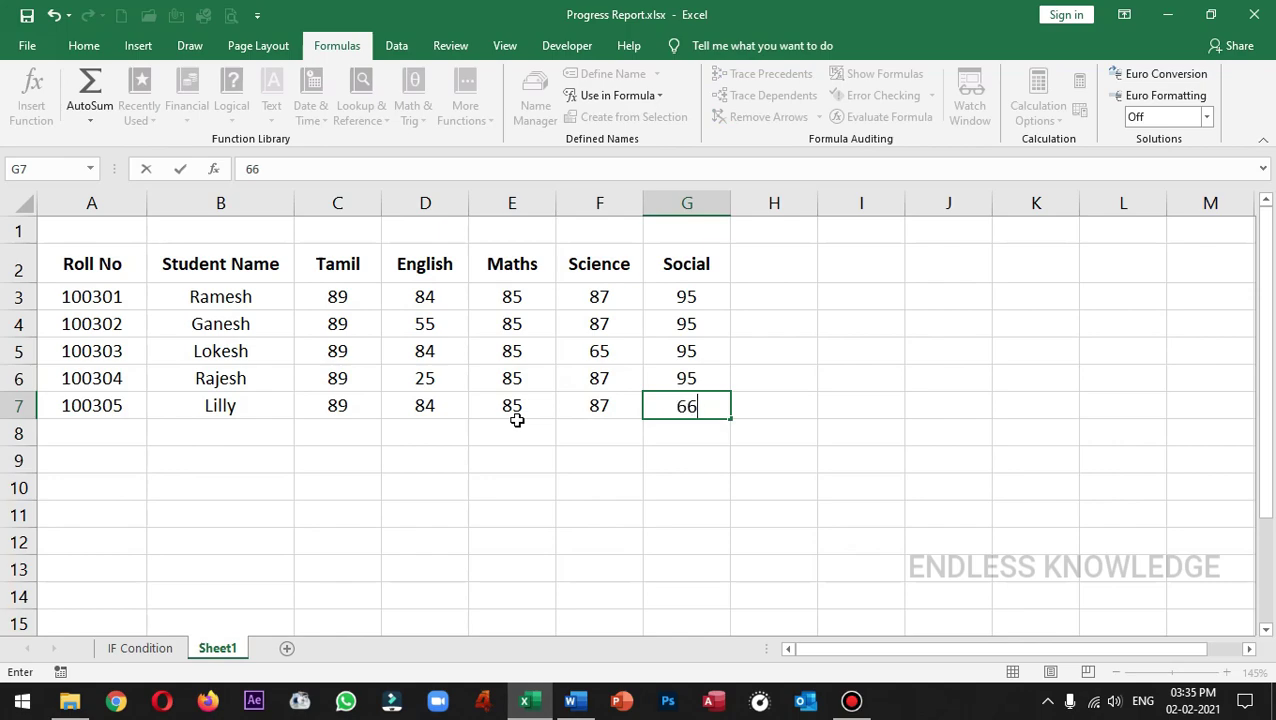
key(Up)
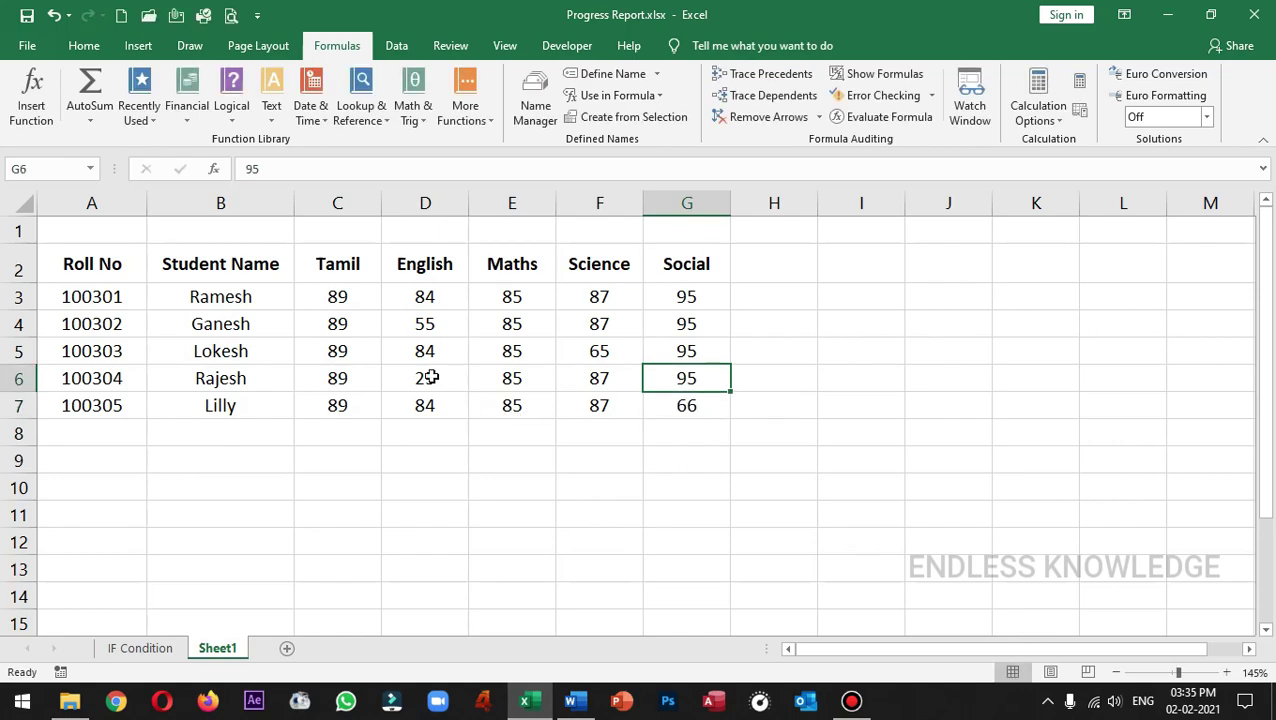
drag(333, 300, 674, 397)
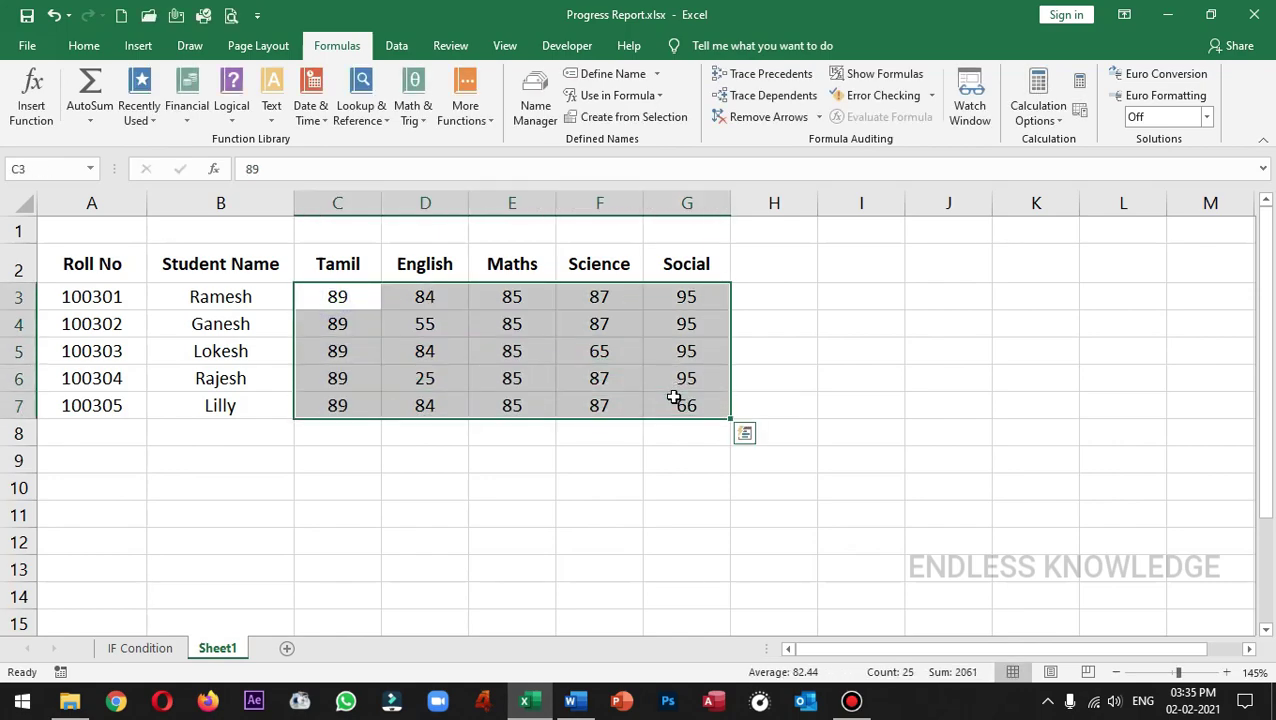
key(ctrl+shift+backslash)
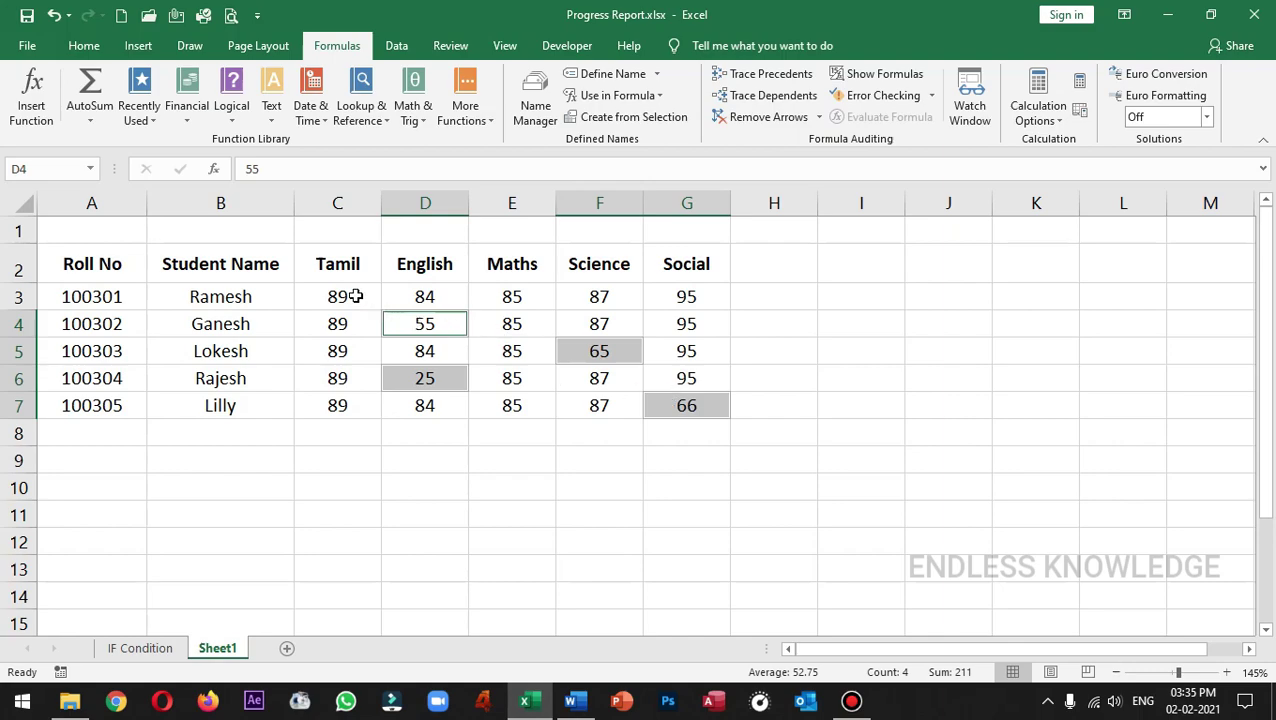
Select the first student's marks C3:G3, then clear the selection.
drag(353, 296, 645, 296)
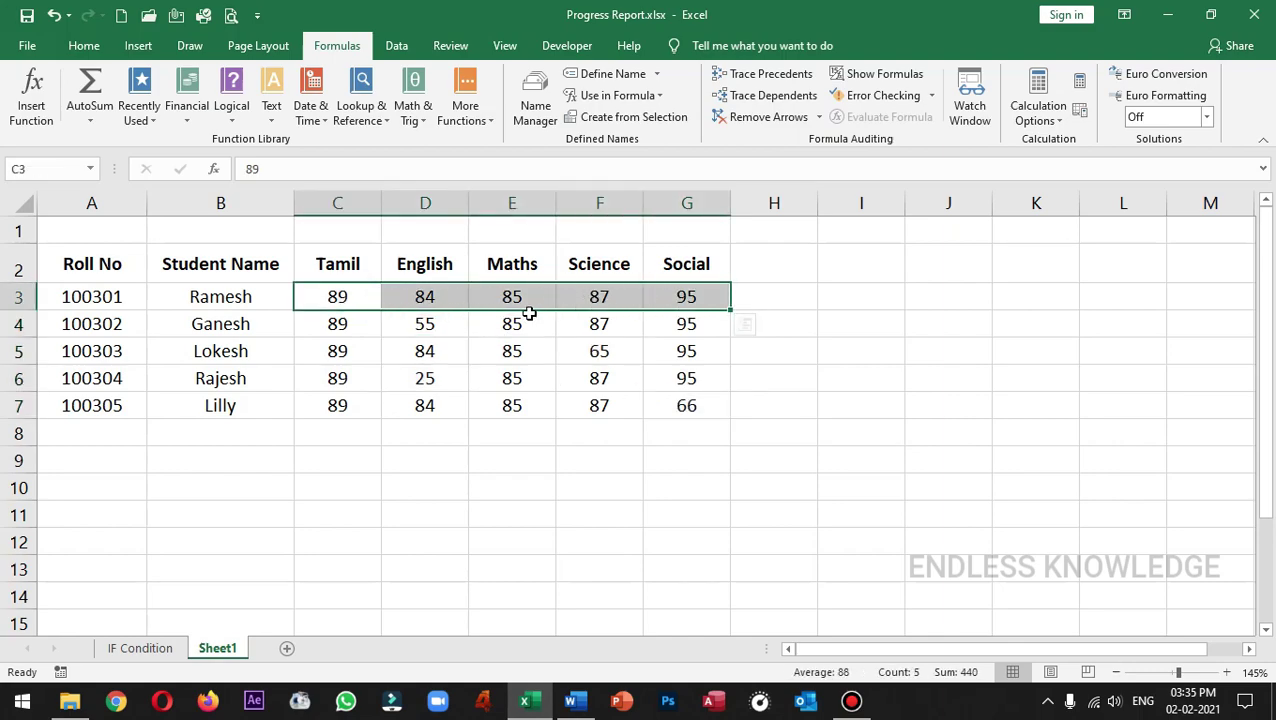
click(528, 323)
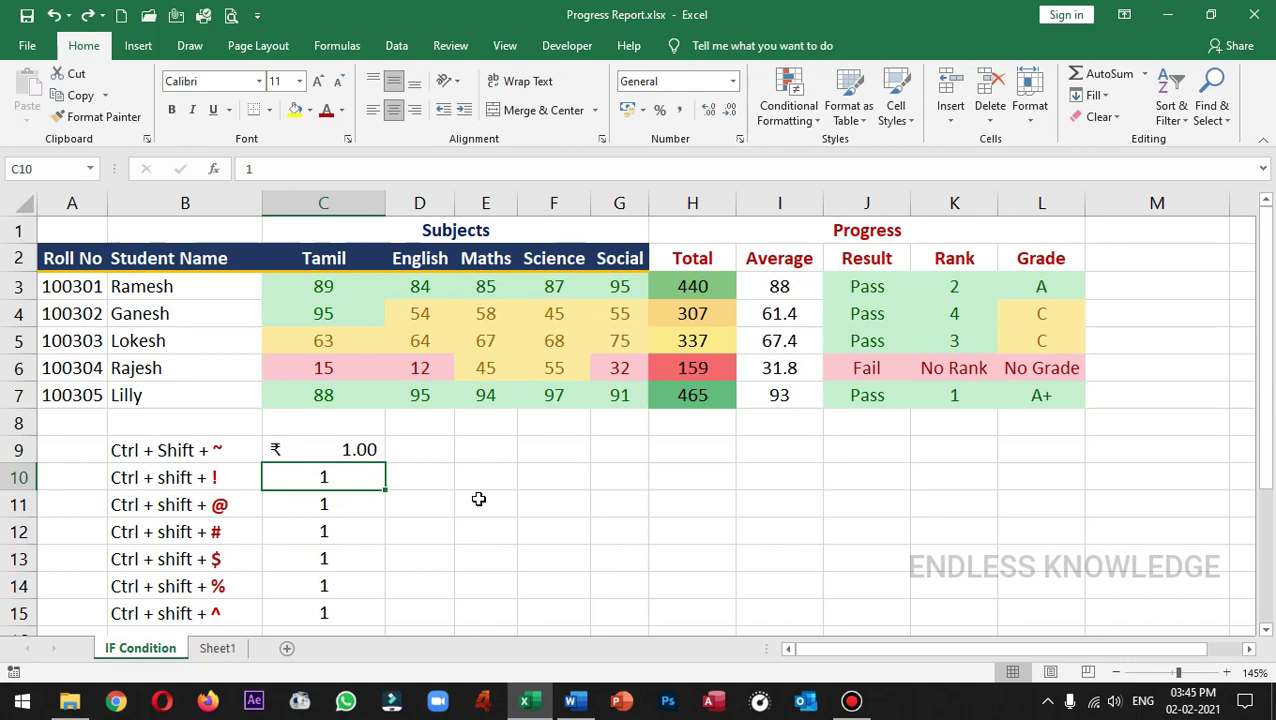
Format C10 as Number, C11 as Time, C12 as Date and C13 as Currency.
key(ctrl+shift+exclam)
click(365, 505)
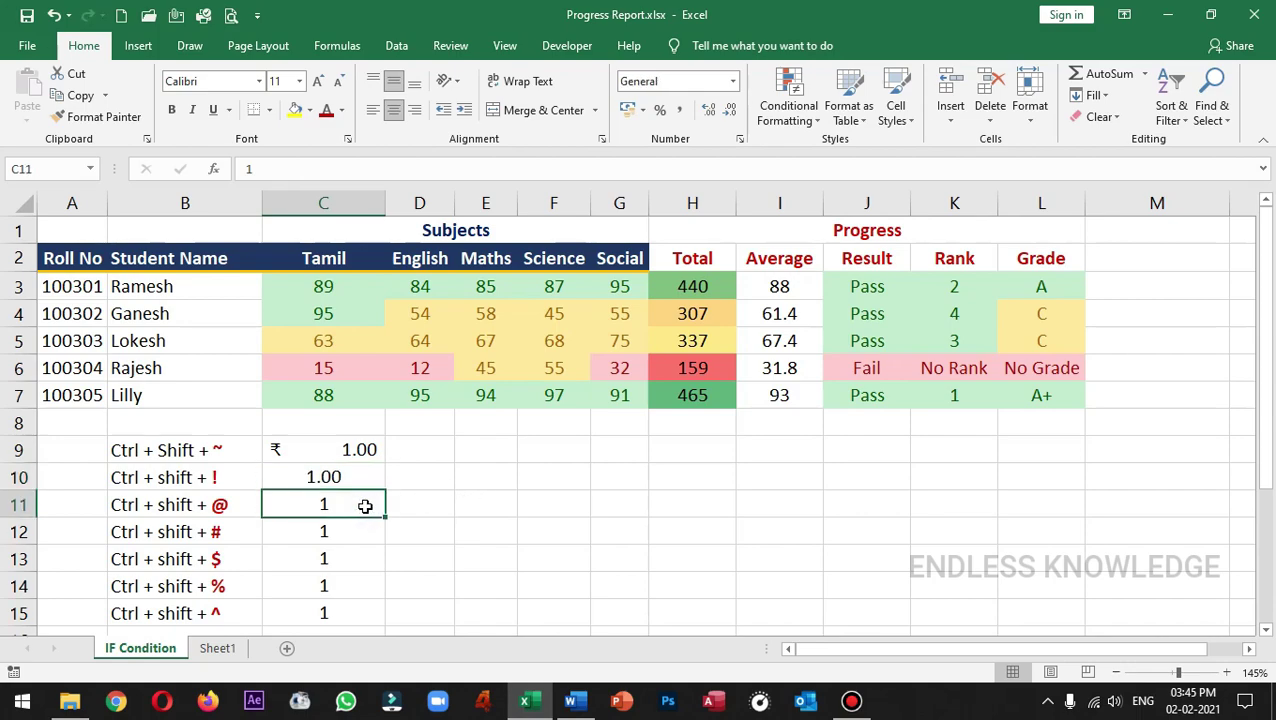
key(ctrl+shift+at)
click(352, 529)
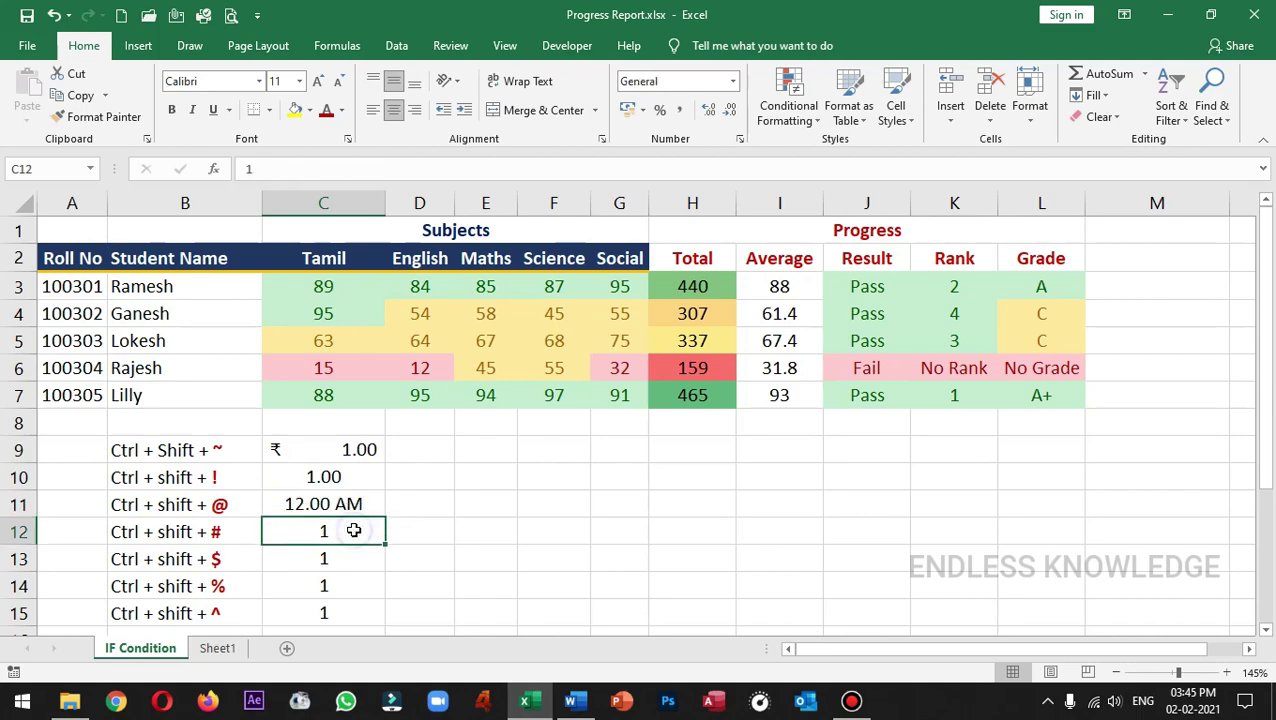
key(ctrl+shift+numbersign)
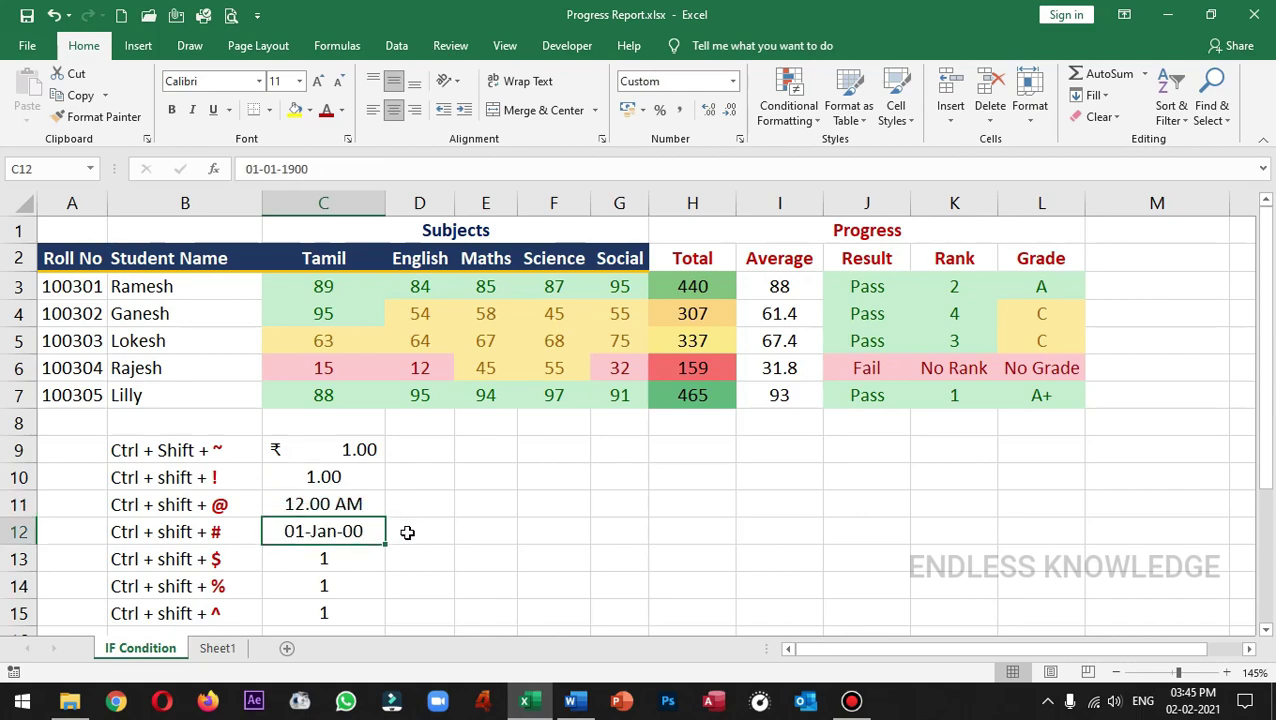
click(352, 558)
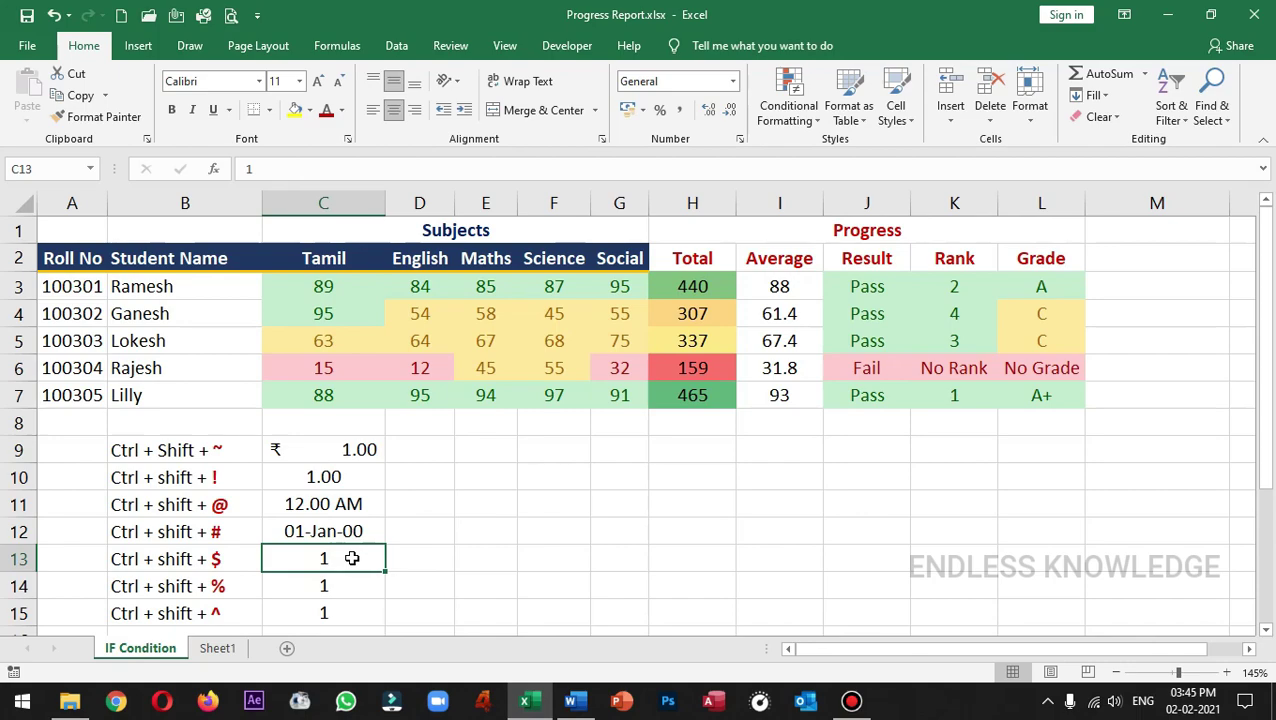
key(ctrl+shift+dollar)
Format C14 as Percentage and C15 as Scientific, reset C9 to General, and select B9:C15.
click(361, 582)
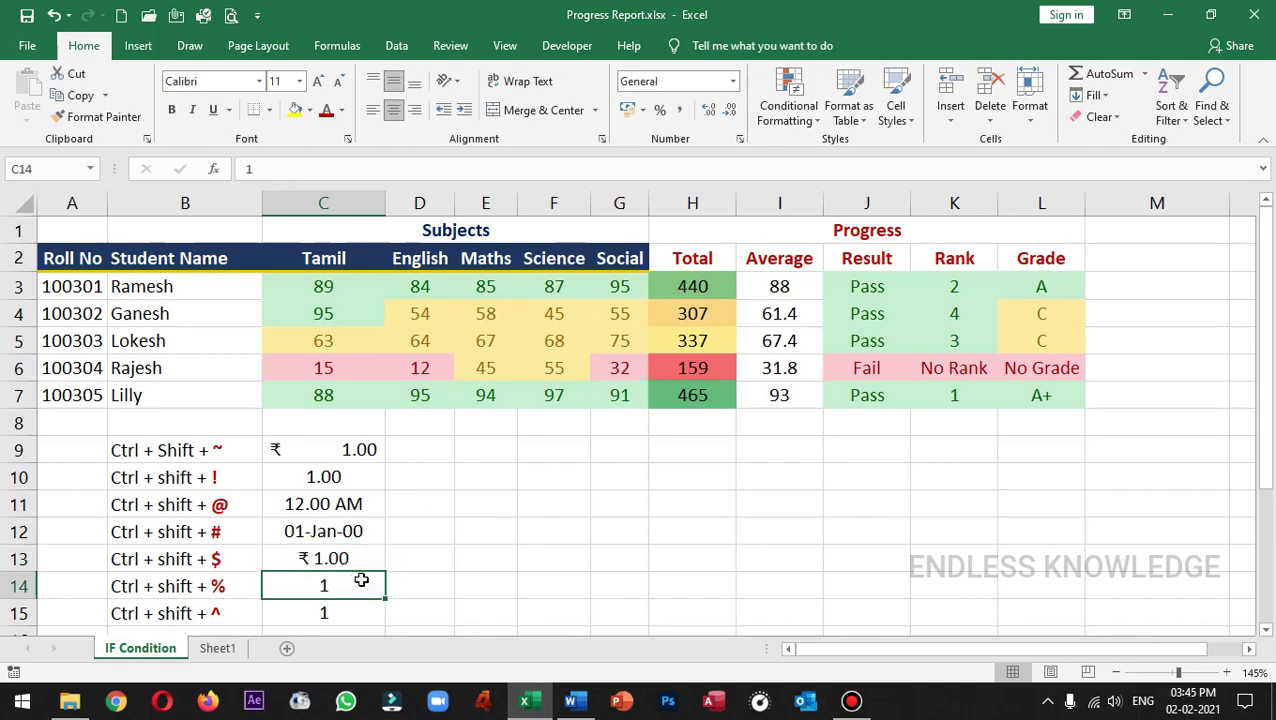
key(ctrl+shift+percent)
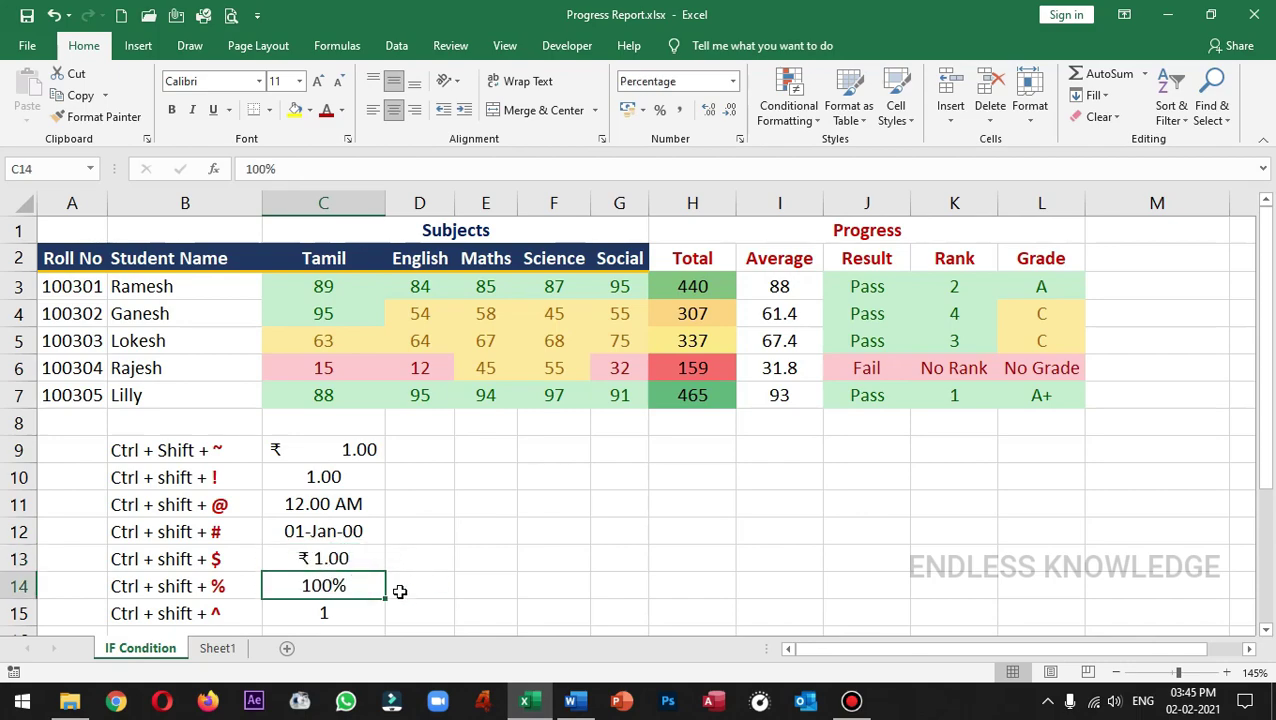
click(368, 611)
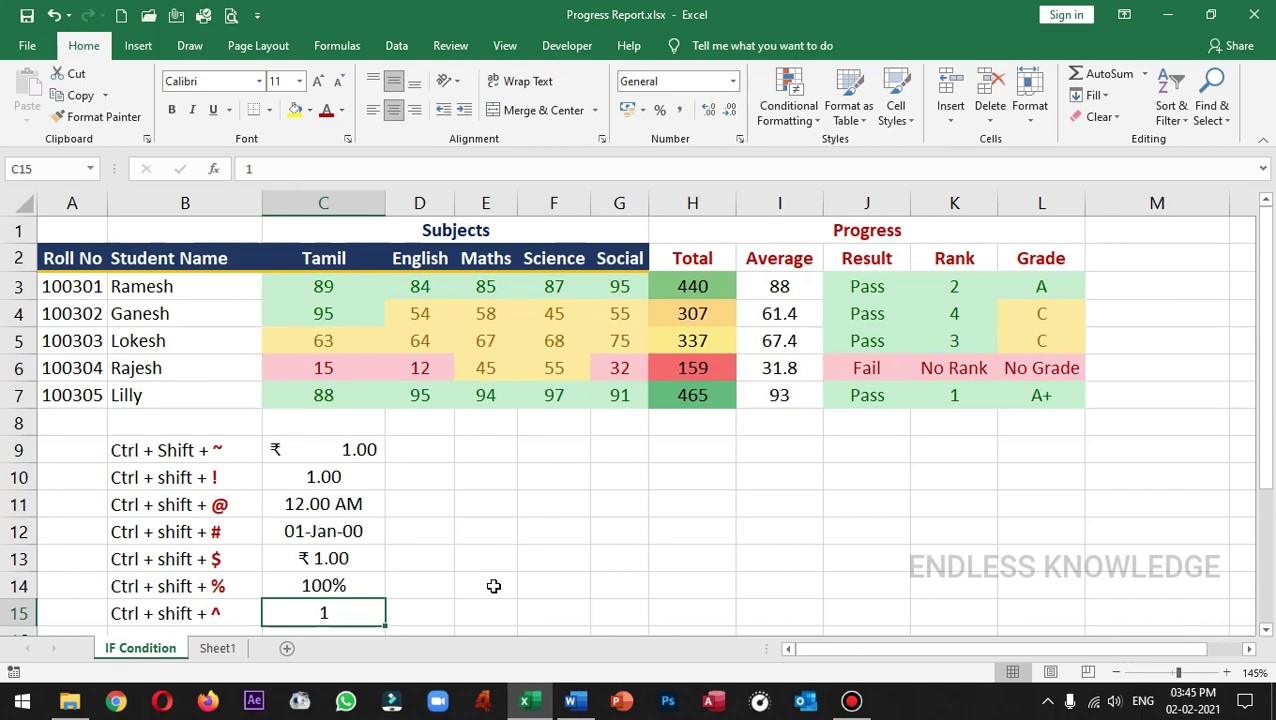
key(ctrl+shift+asciicircum)
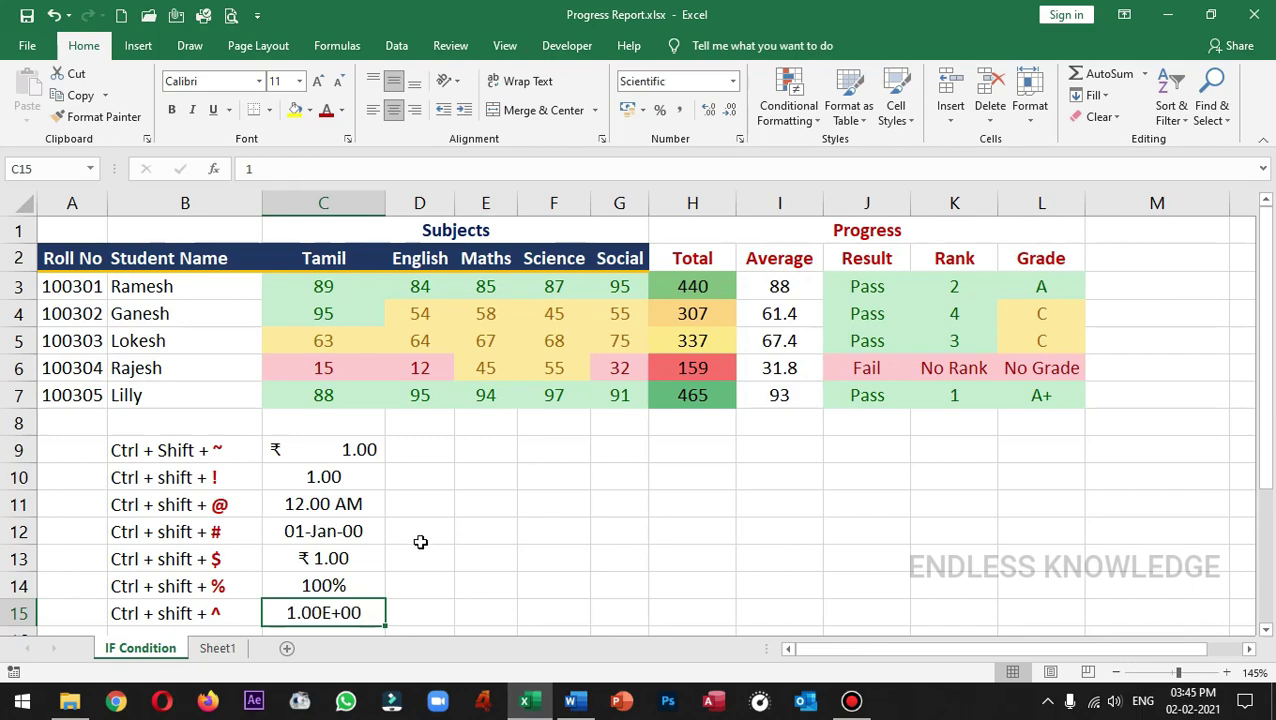
click(331, 447)
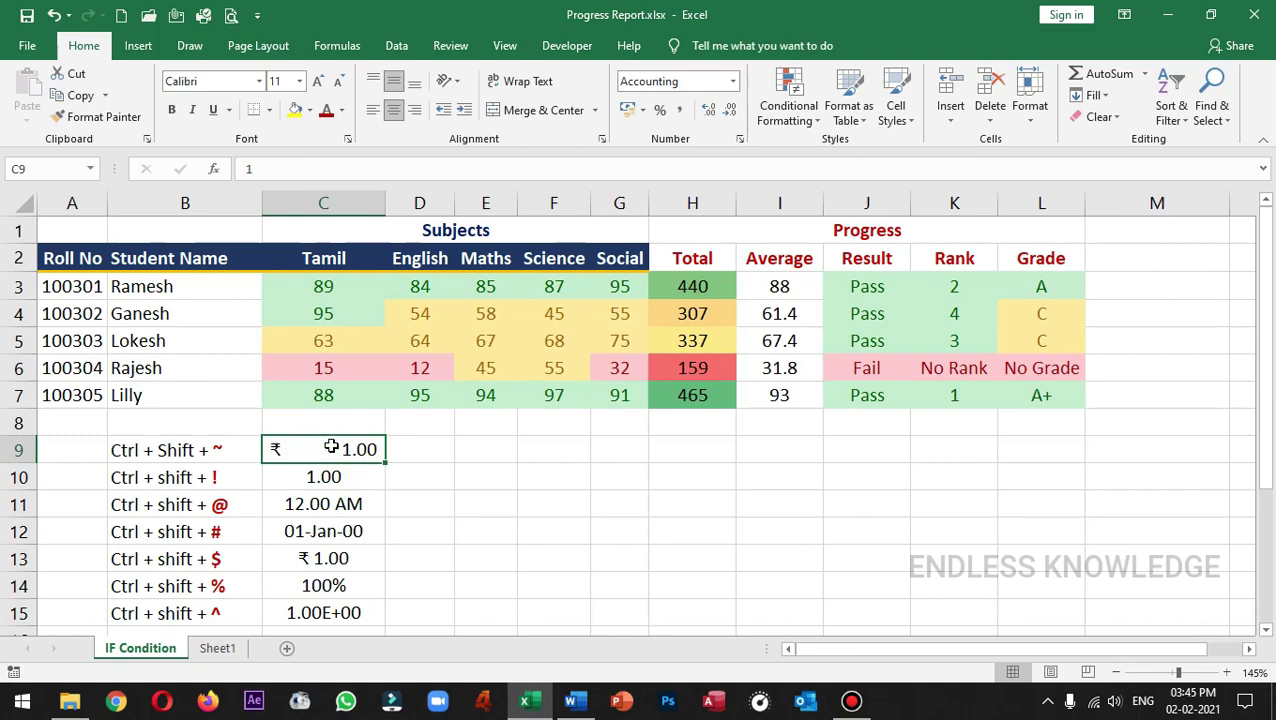
key(ctrl+shift+asciitilde)
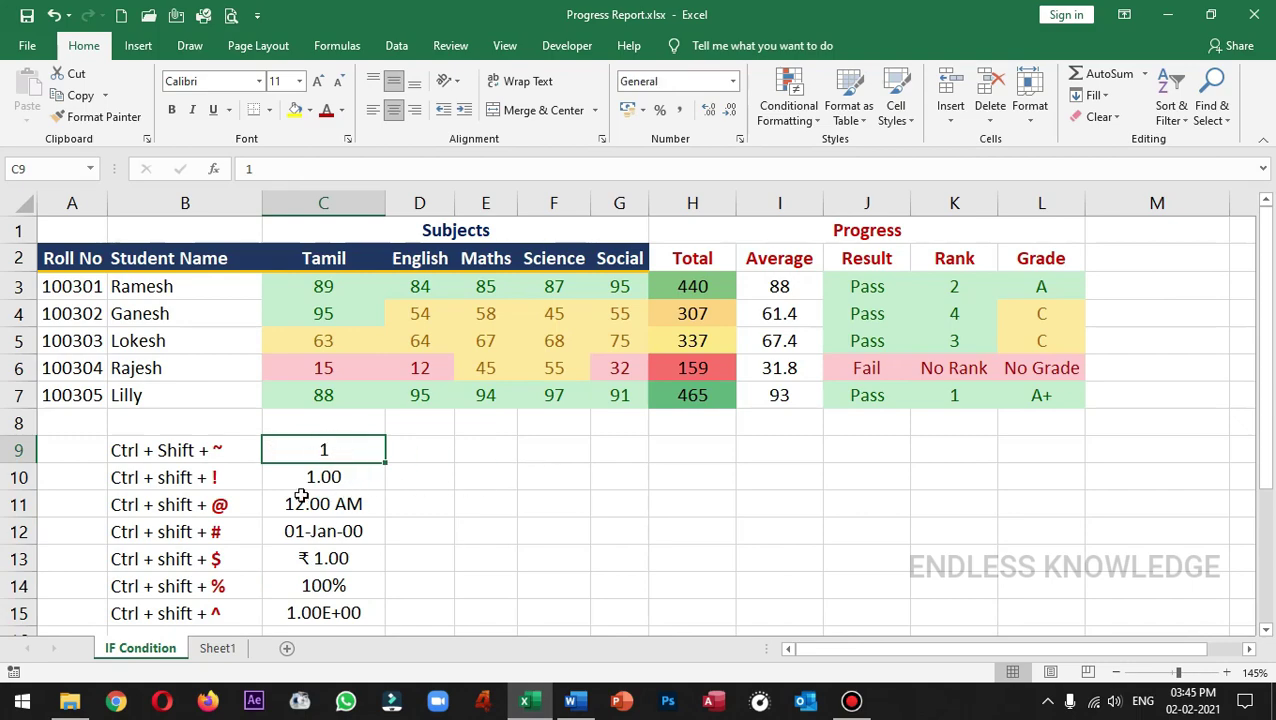
drag(177, 448, 342, 607)
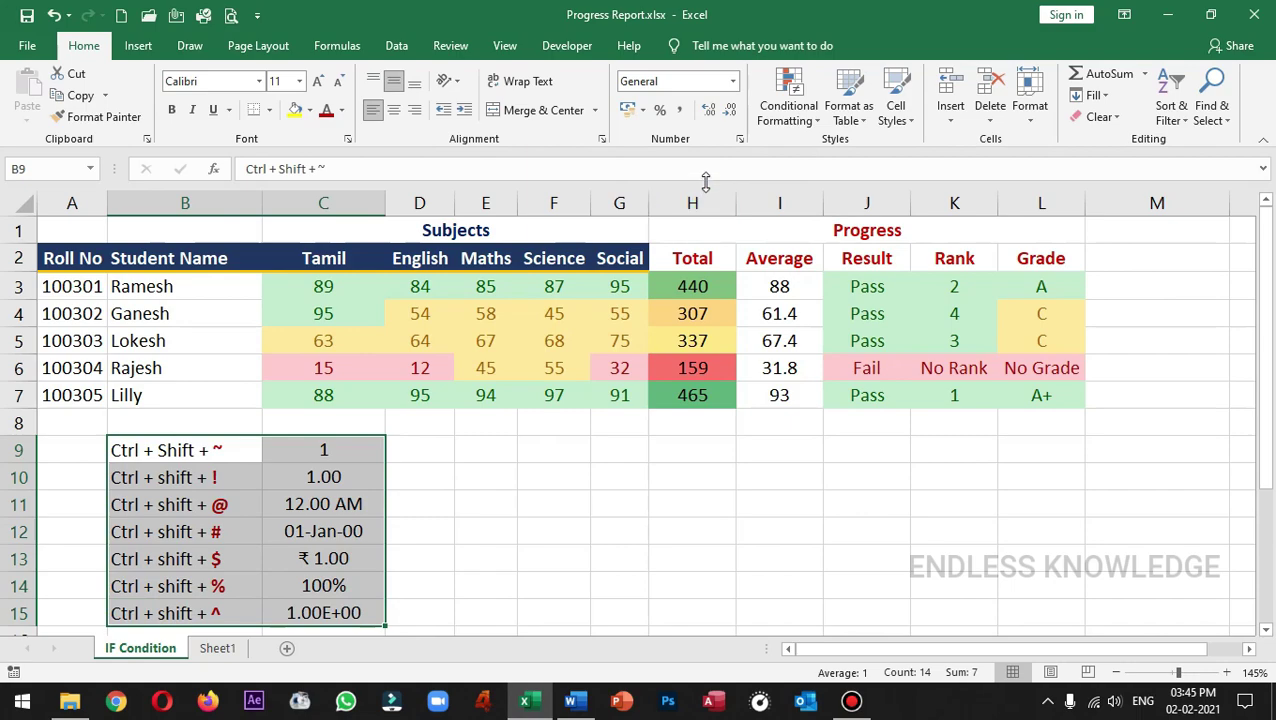
click(734, 83)
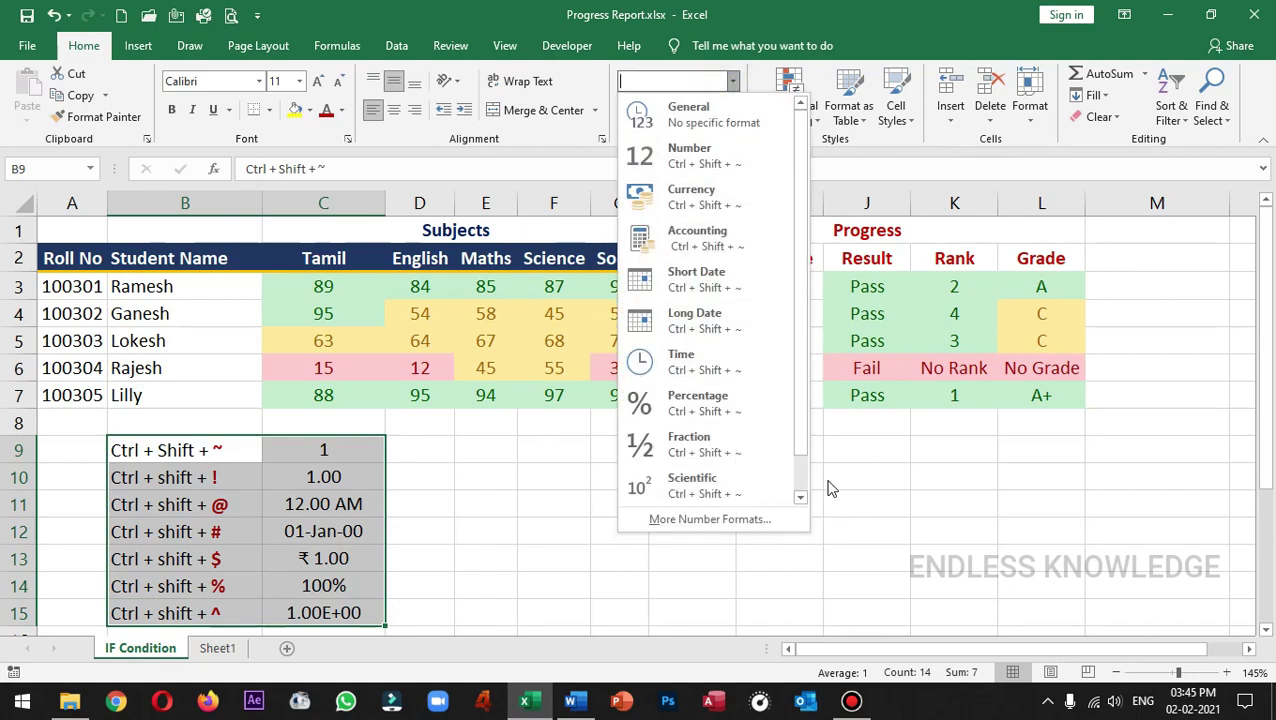
click(398, 518)
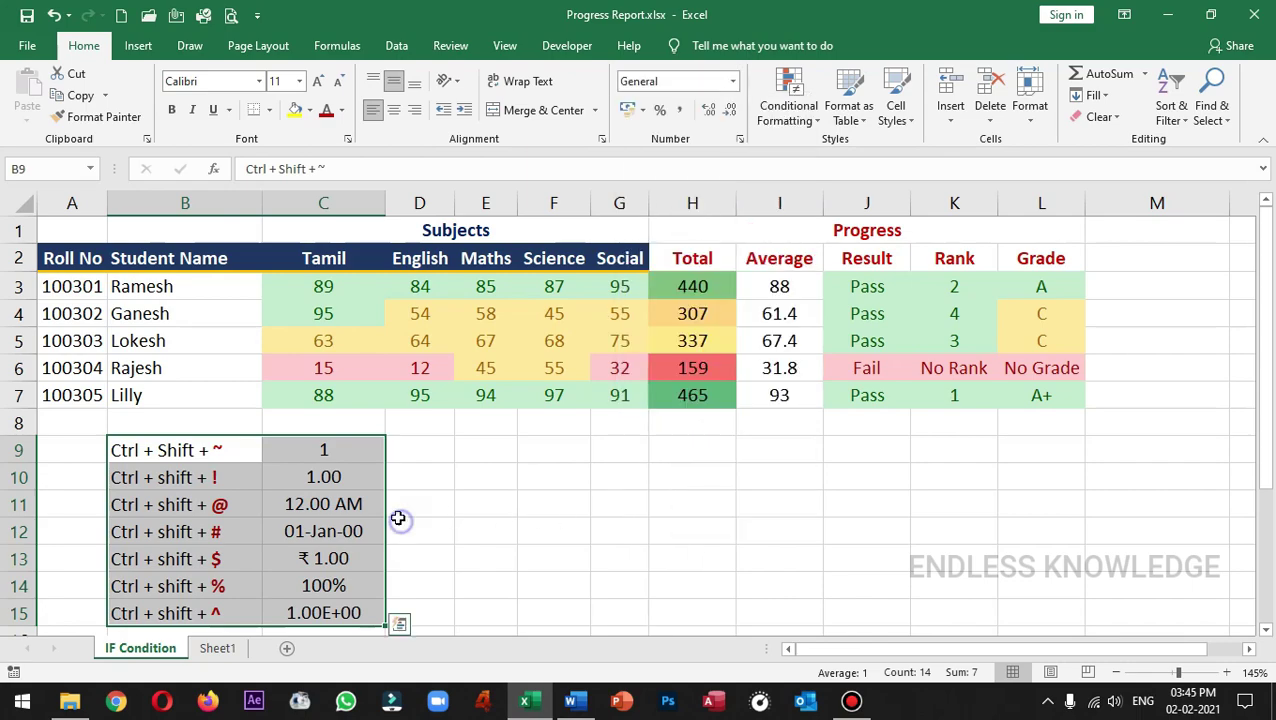
click(277, 449)
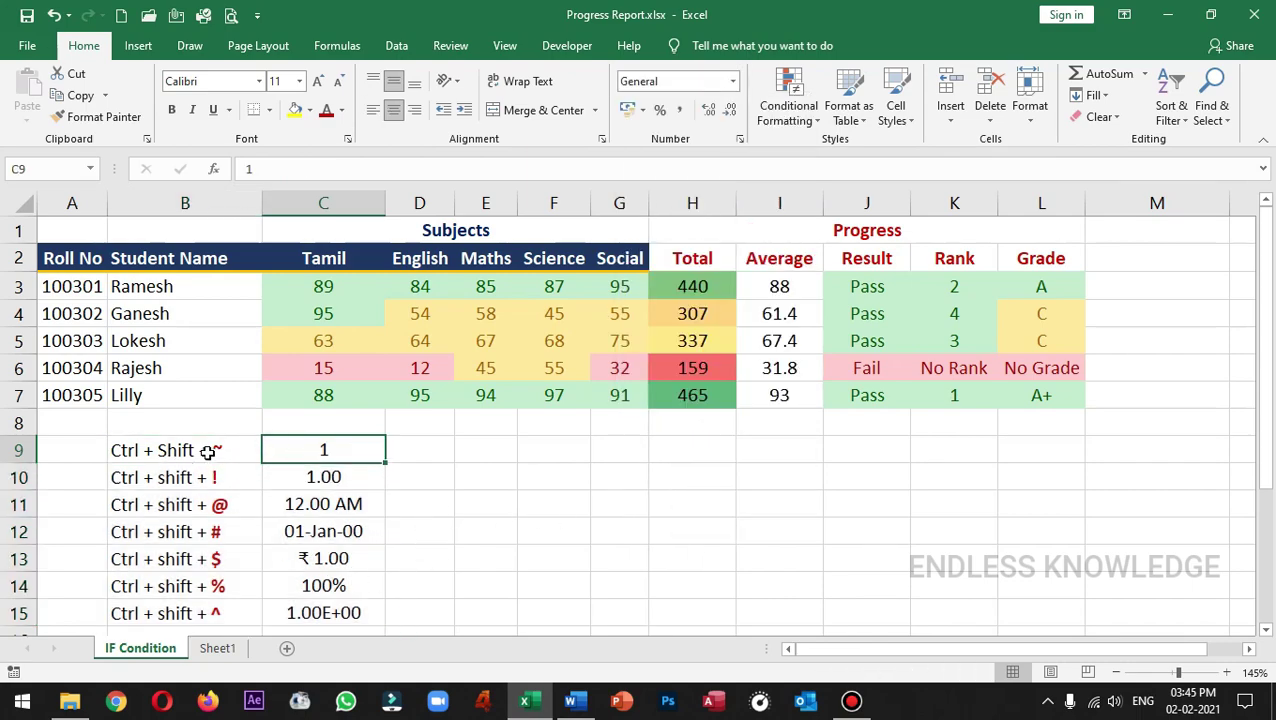
drag(207, 451, 336, 610)
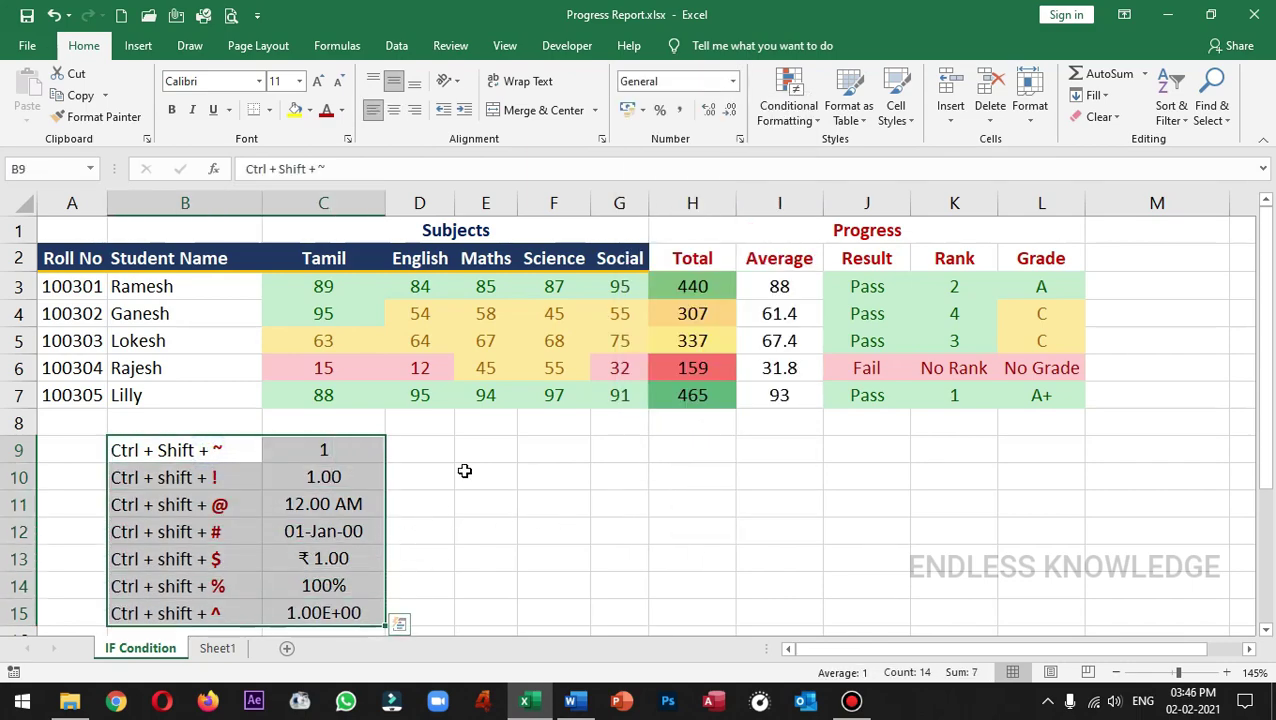
click(424, 504)
drag(218, 454, 340, 586)
click(451, 503)
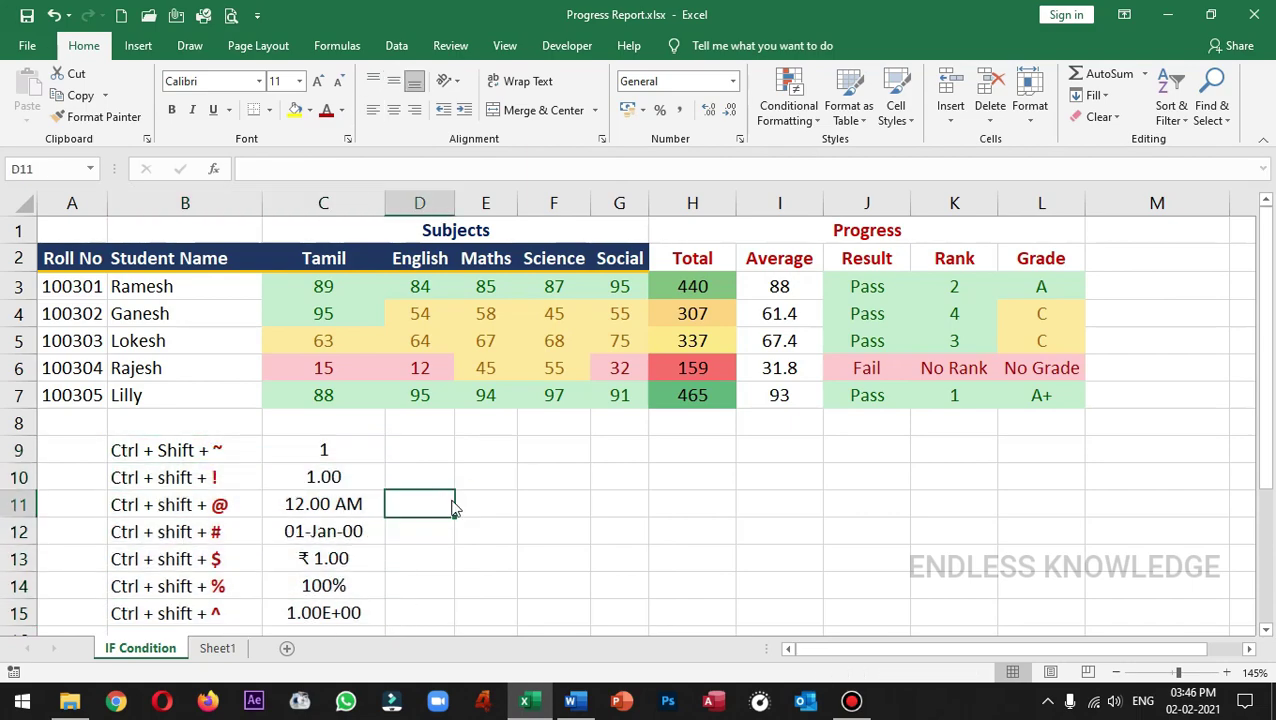
Open Format Cells with Ctrl+1 and browse Number, Currency, Accounting, Date, Time and Percentage categories.
key(ctrl+1)
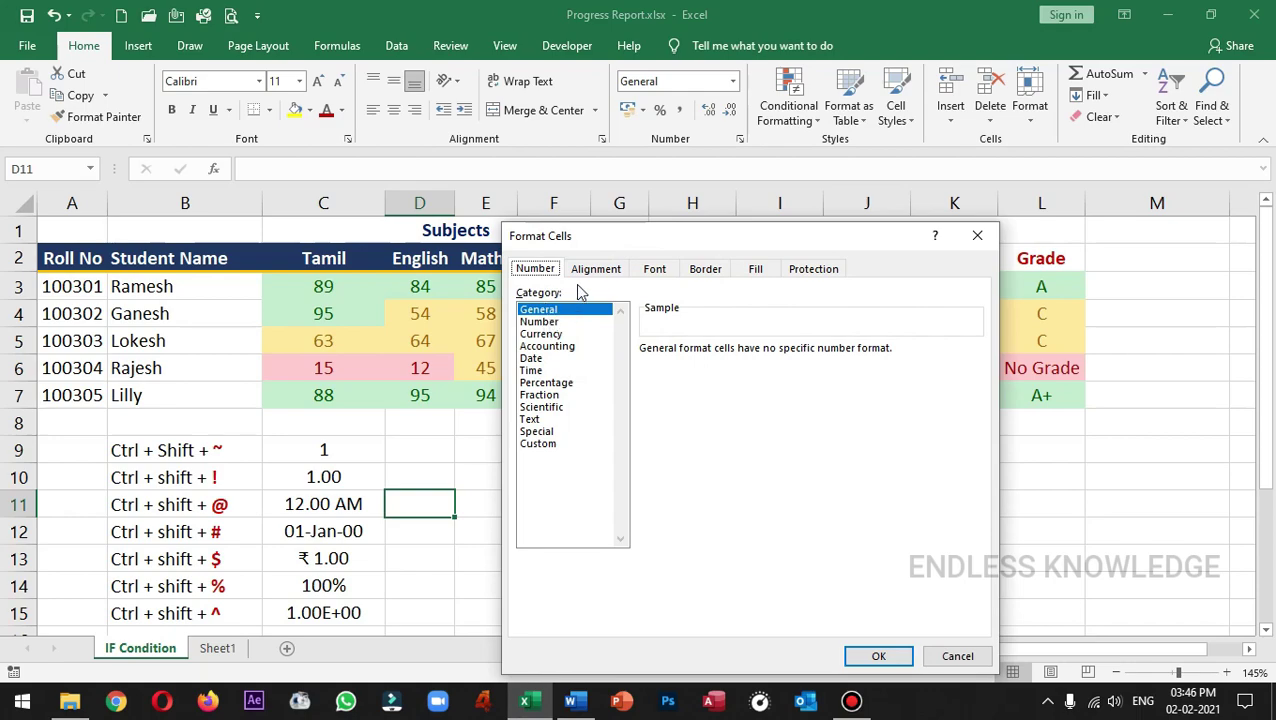
click(552, 322)
click(546, 335)
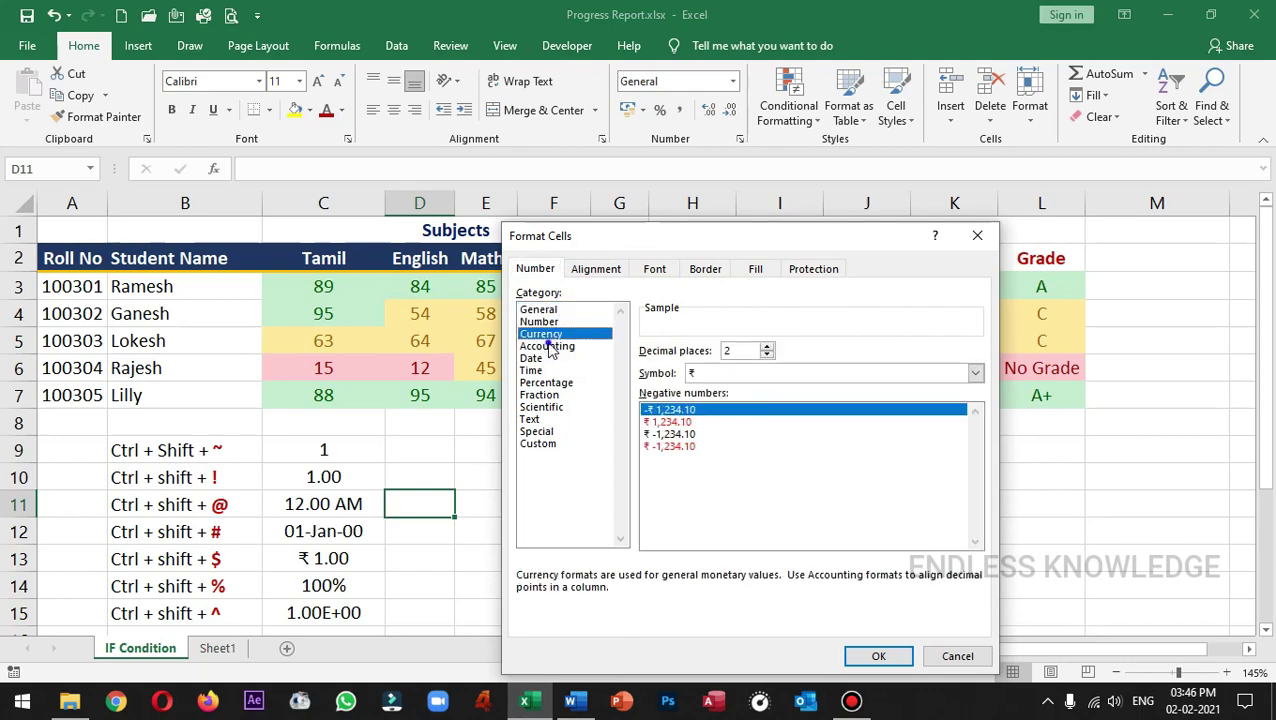
click(547, 346)
click(532, 358)
click(532, 370)
click(542, 383)
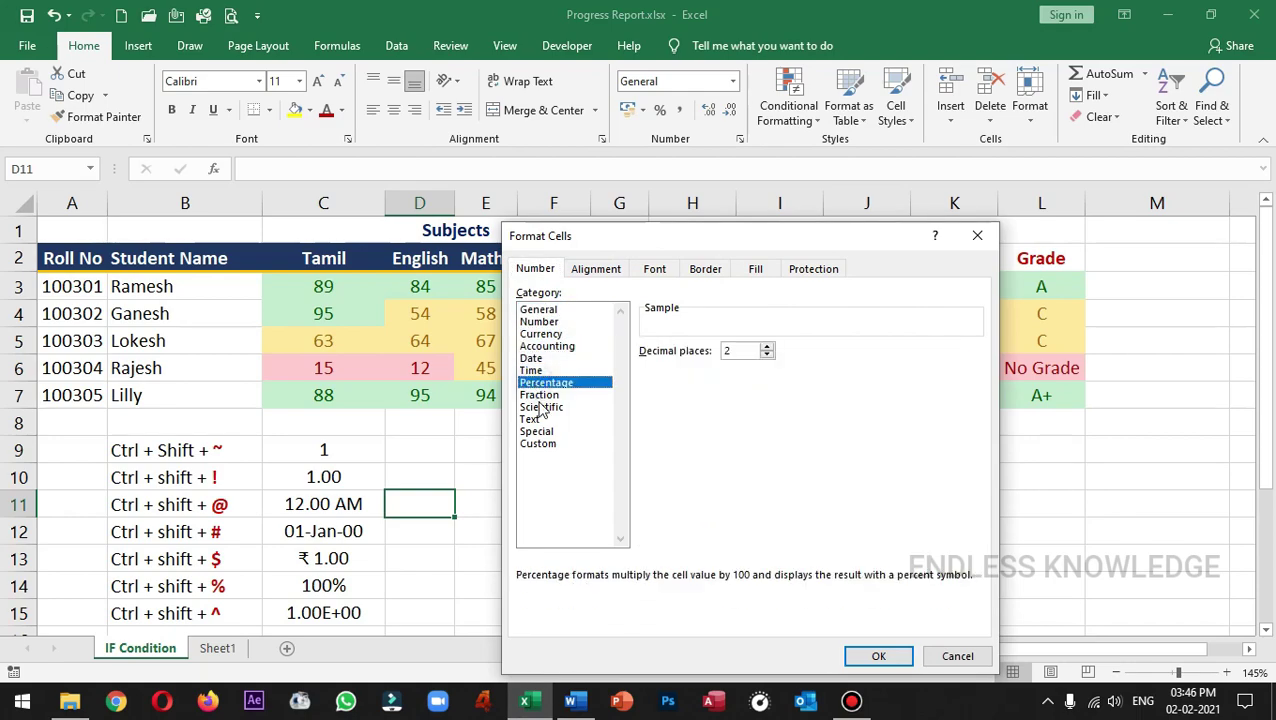